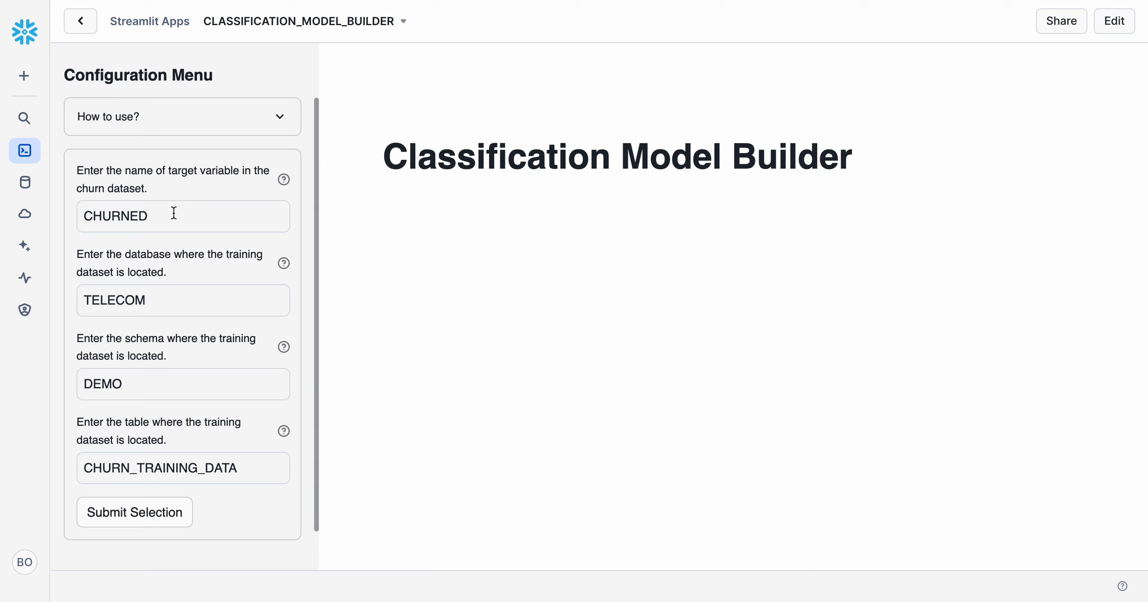
# Submit the training configuration with target variable CHURNED, database TELECOM, schema DEMO and table CHURN_TRAINING_DATA.
pyautogui.scroll(-1, 174, 214)
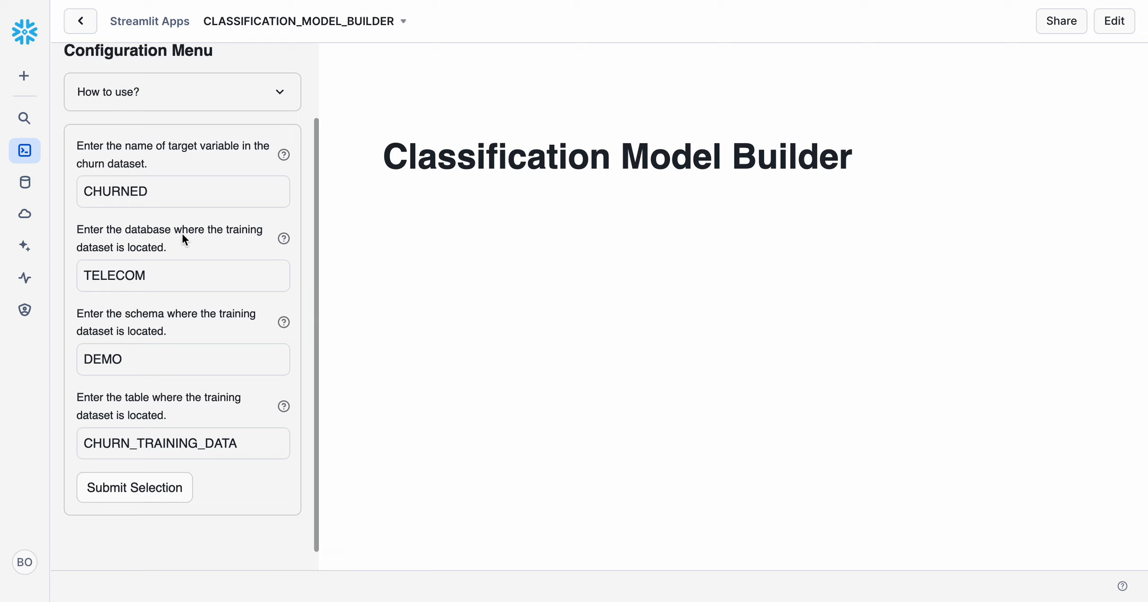
pyautogui.doubleClick(154, 276)
pyautogui.doubleClick(142, 358)
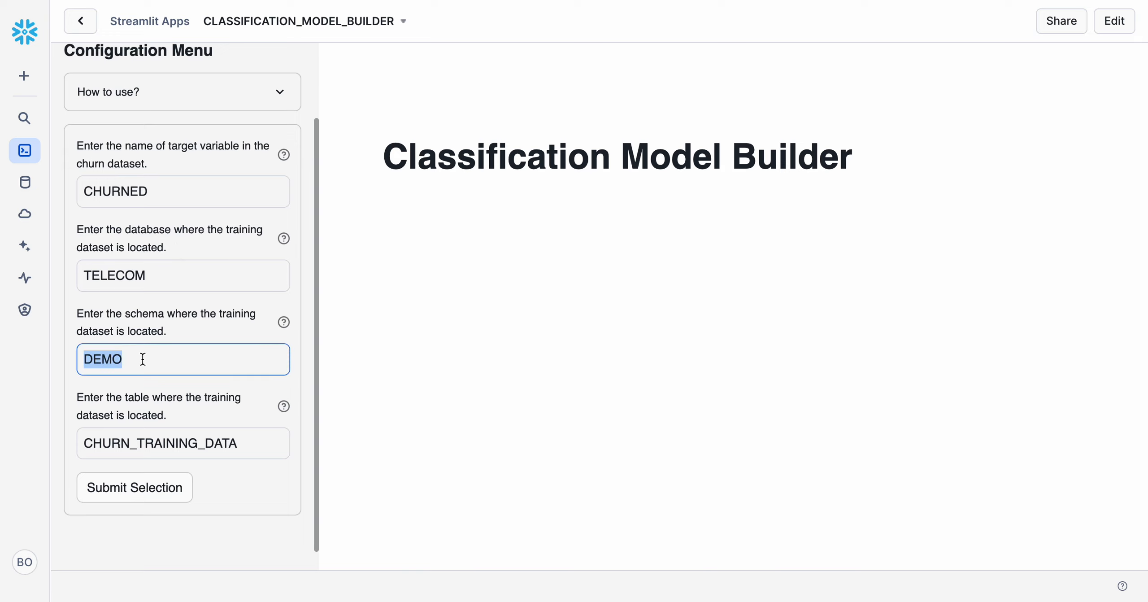
pyautogui.doubleClick(132, 436)
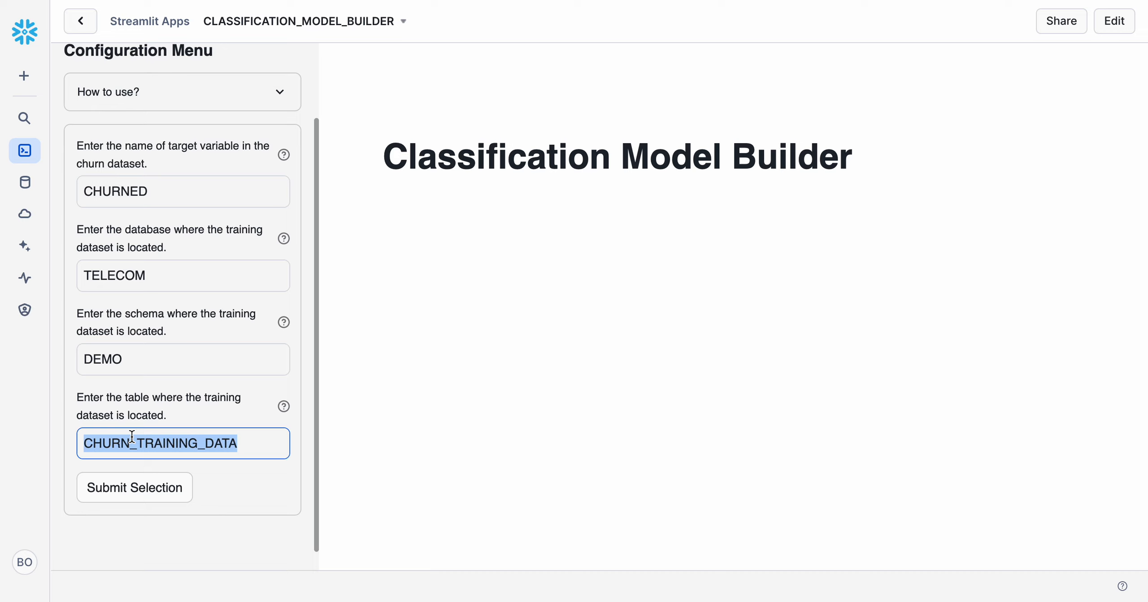
pyautogui.doubleClick(162, 194)
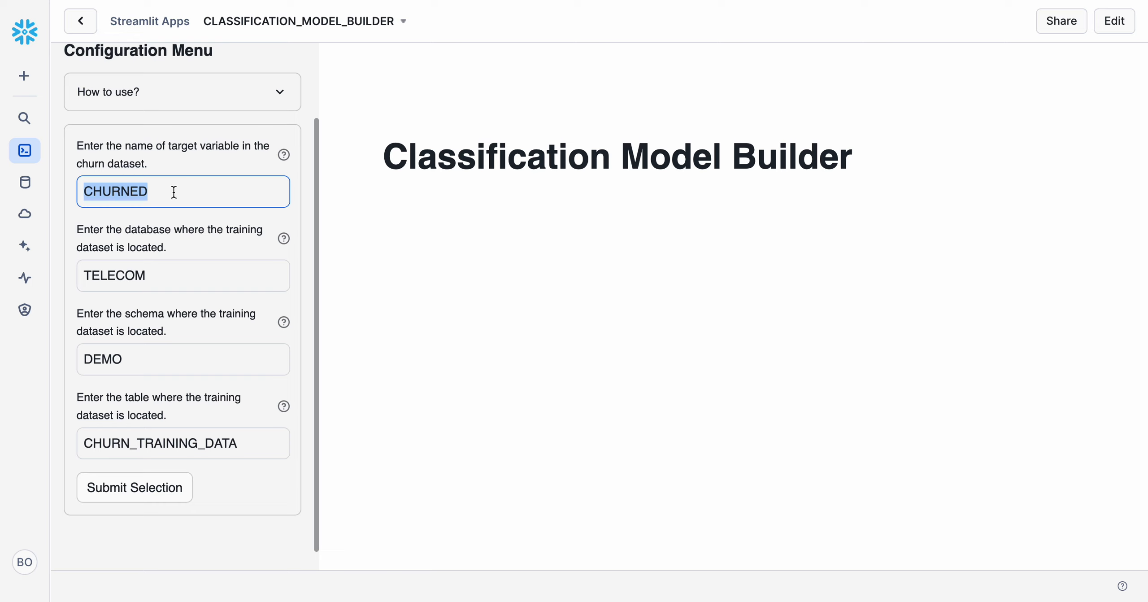
pyautogui.scroll(-1, 174, 192)
pyautogui.click(134, 471)
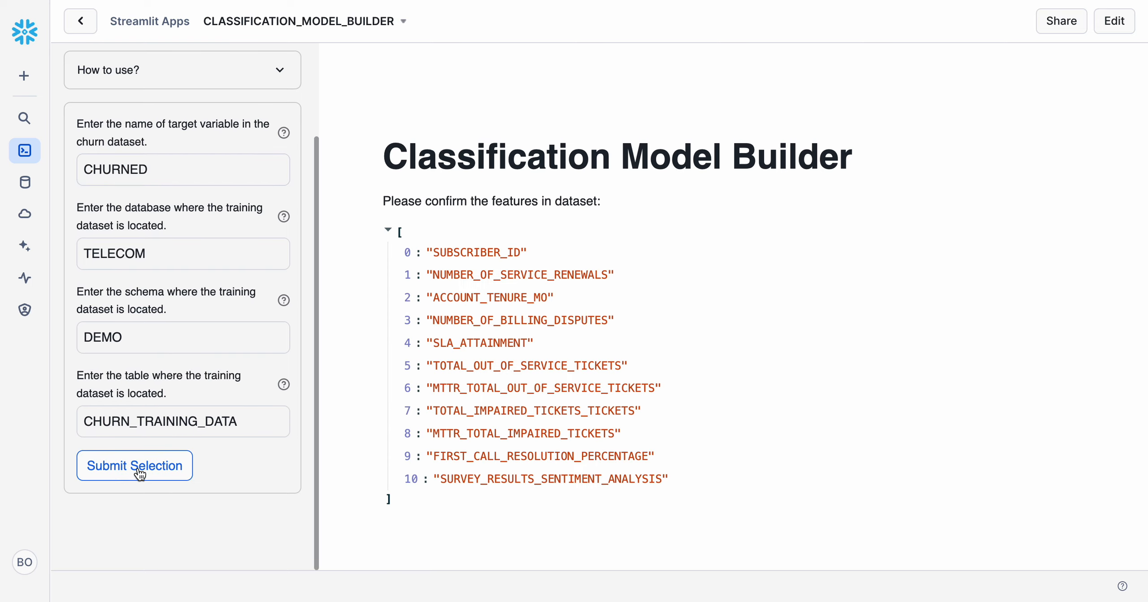
# Remove SUBSCRIBER_ID from the dataset's features and confirm the remaining feature list.
pyautogui.scroll(-1, 461, 341)
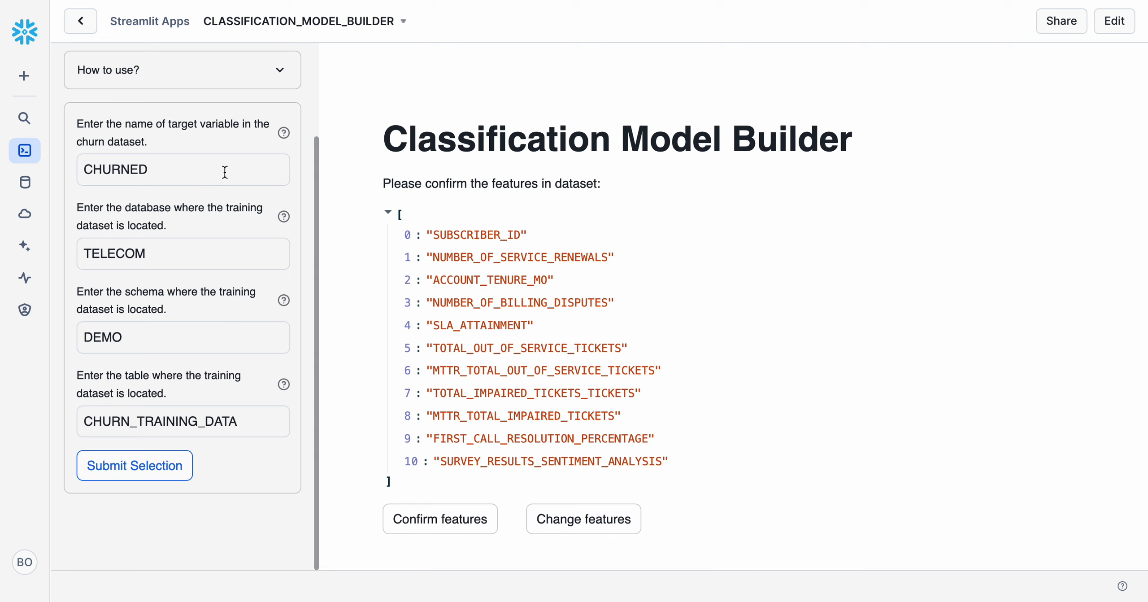
pyautogui.scroll(-1, 467, 262)
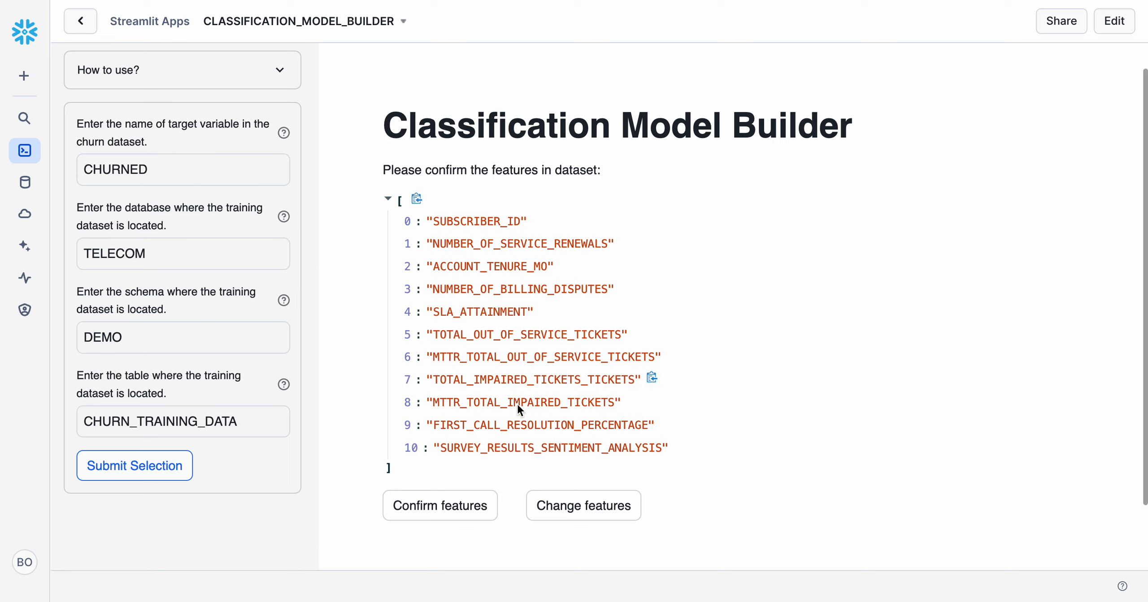
pyautogui.click(575, 511)
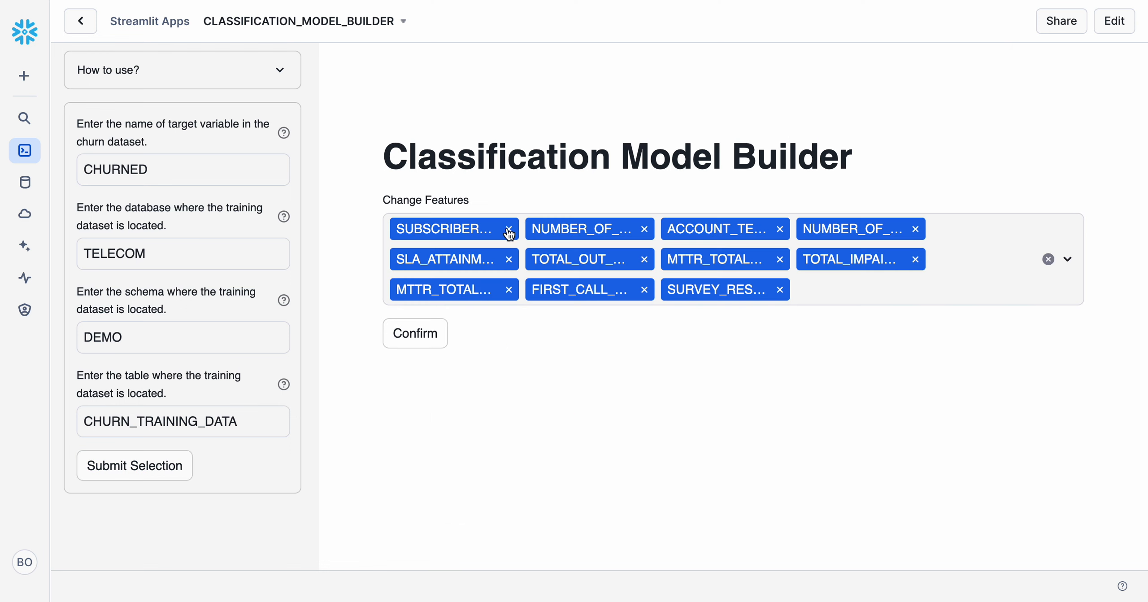
pyautogui.click(509, 229)
pyautogui.click(416, 334)
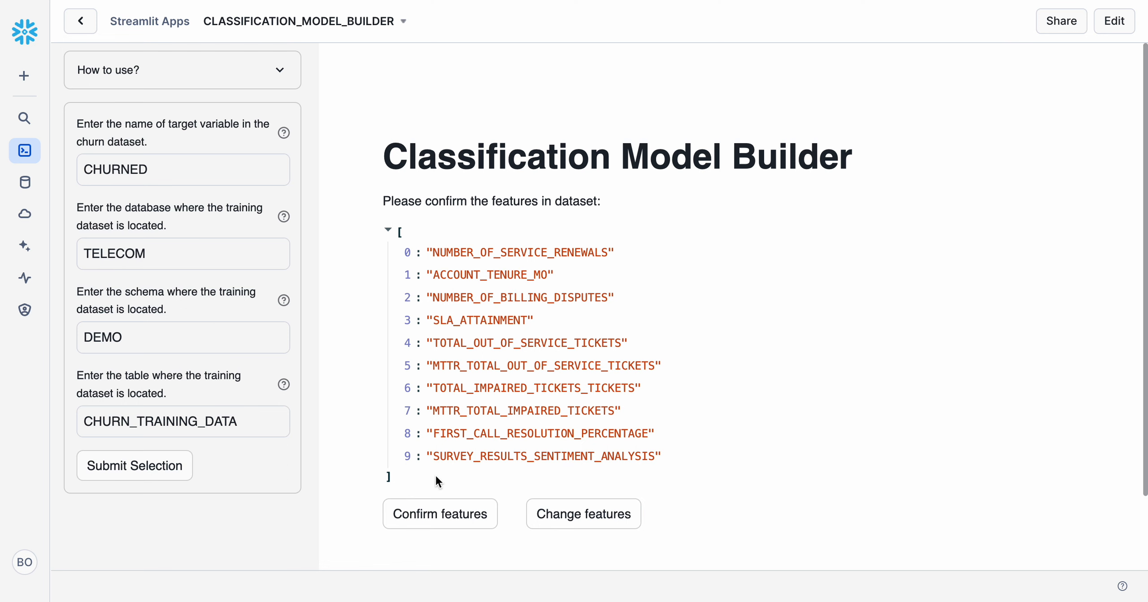
pyautogui.click(434, 512)
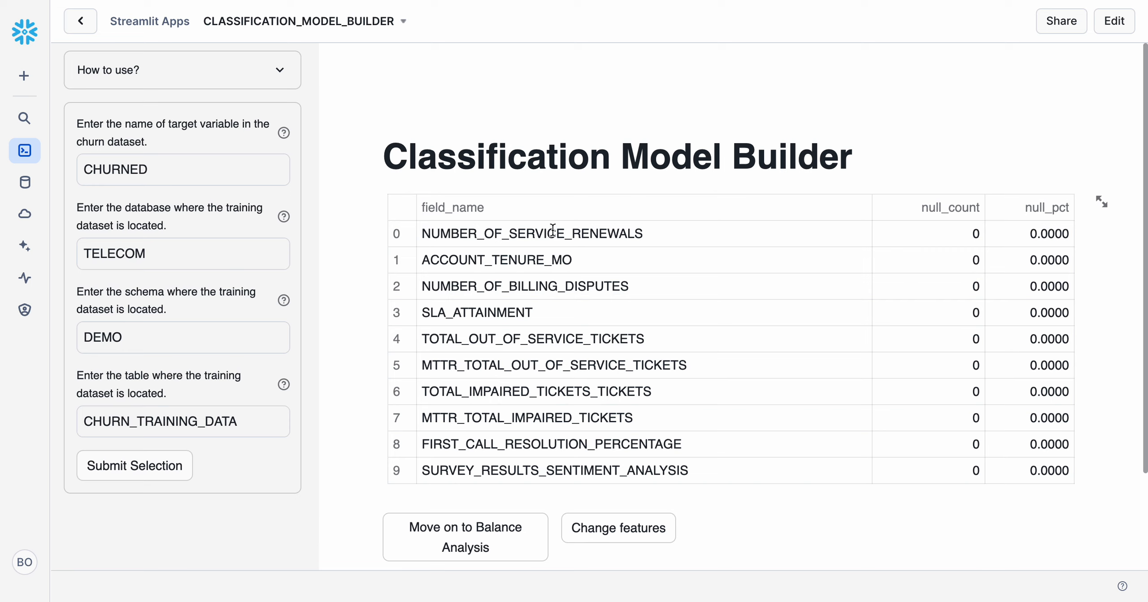
# Proceed from the null-value check to the balance analysis and balance the training dataset.
pyautogui.scroll(-1, 548, 285)
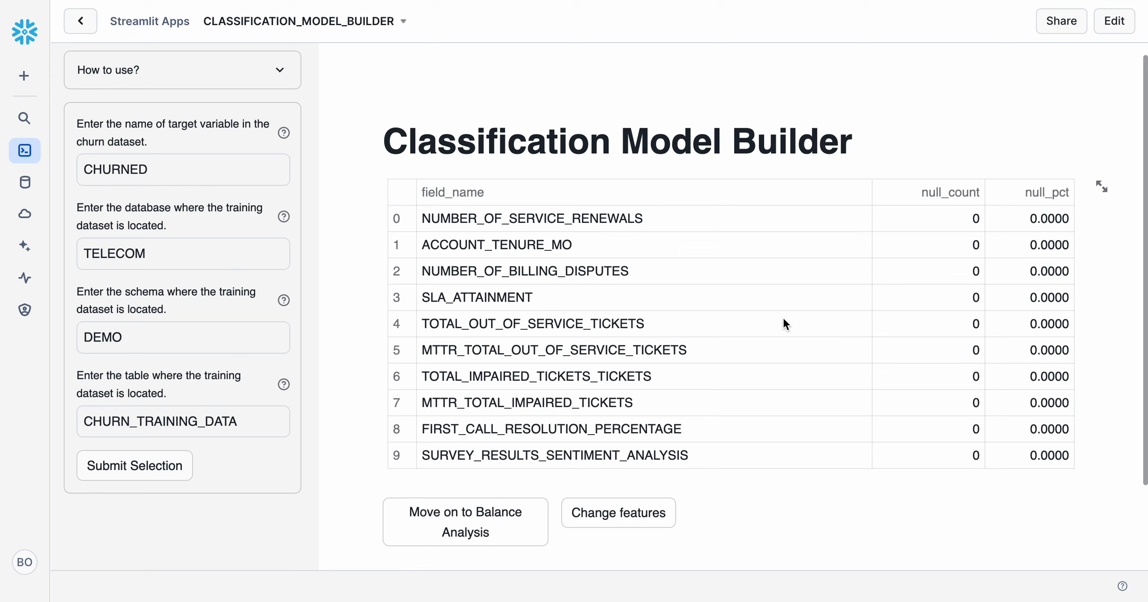
pyautogui.scroll(-2, 531, 326)
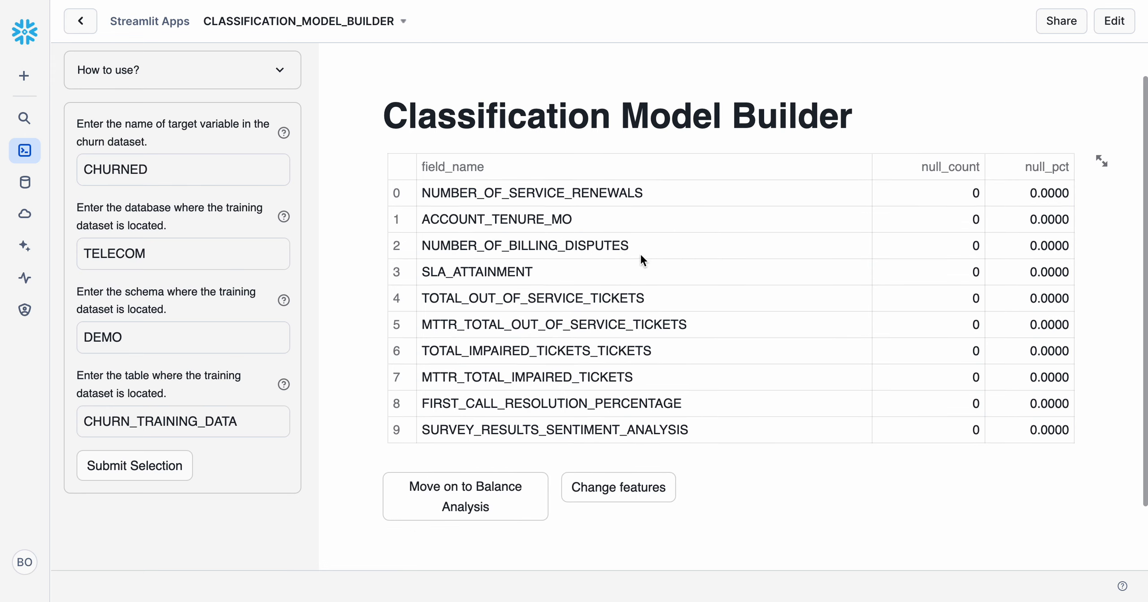
pyautogui.click(478, 485)
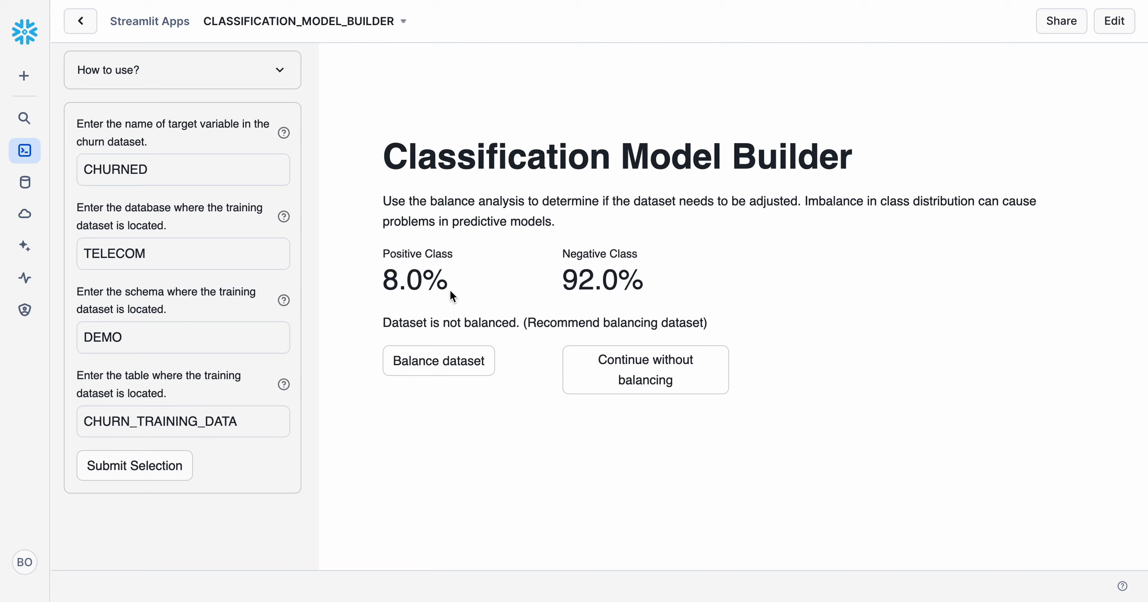
pyautogui.click(453, 365)
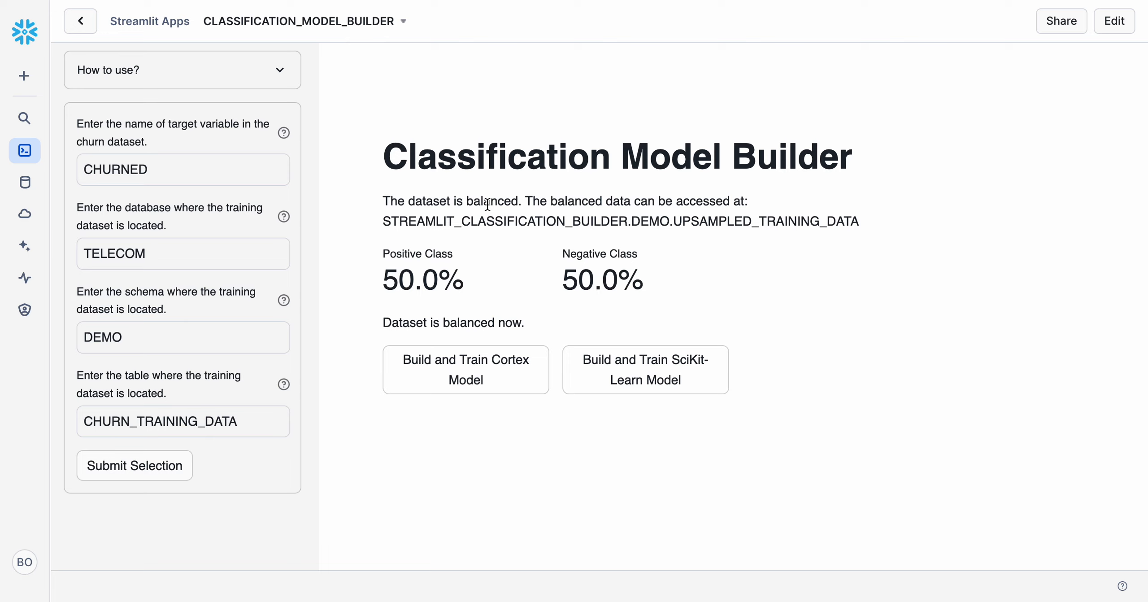
# Build and train a Cortex model on the balanced dataset.
pyautogui.doubleClick(459, 221)
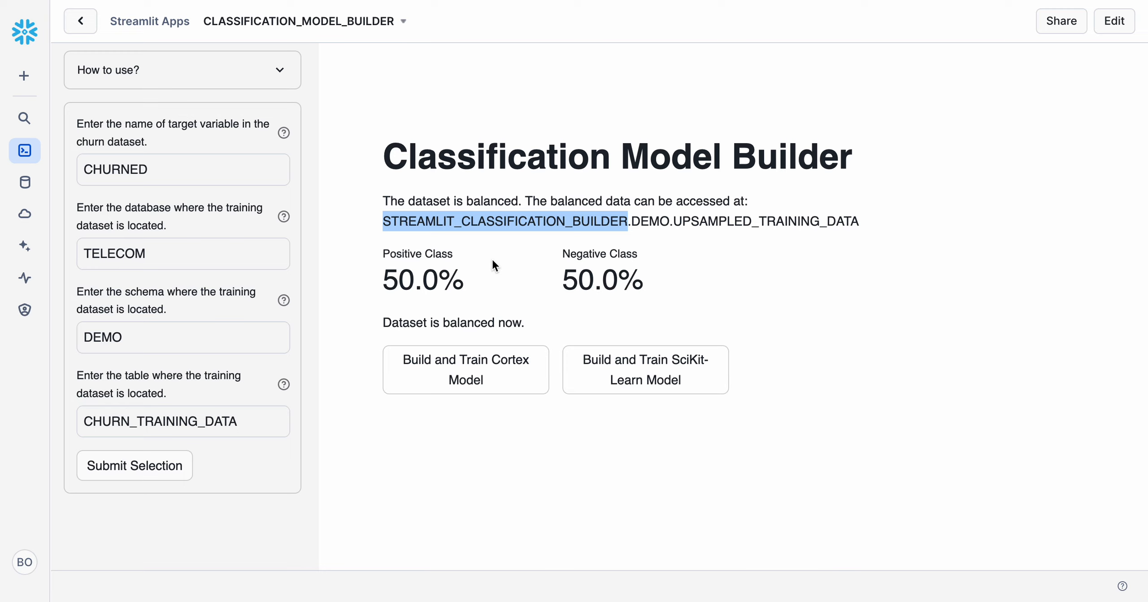
pyautogui.click(368, 295)
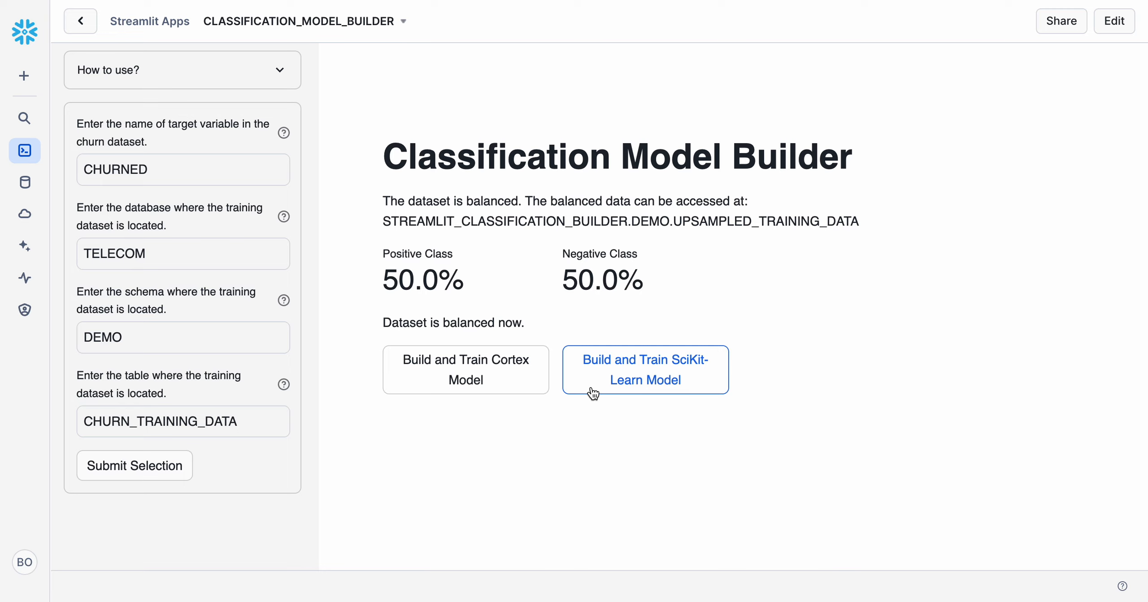
pyautogui.click(479, 360)
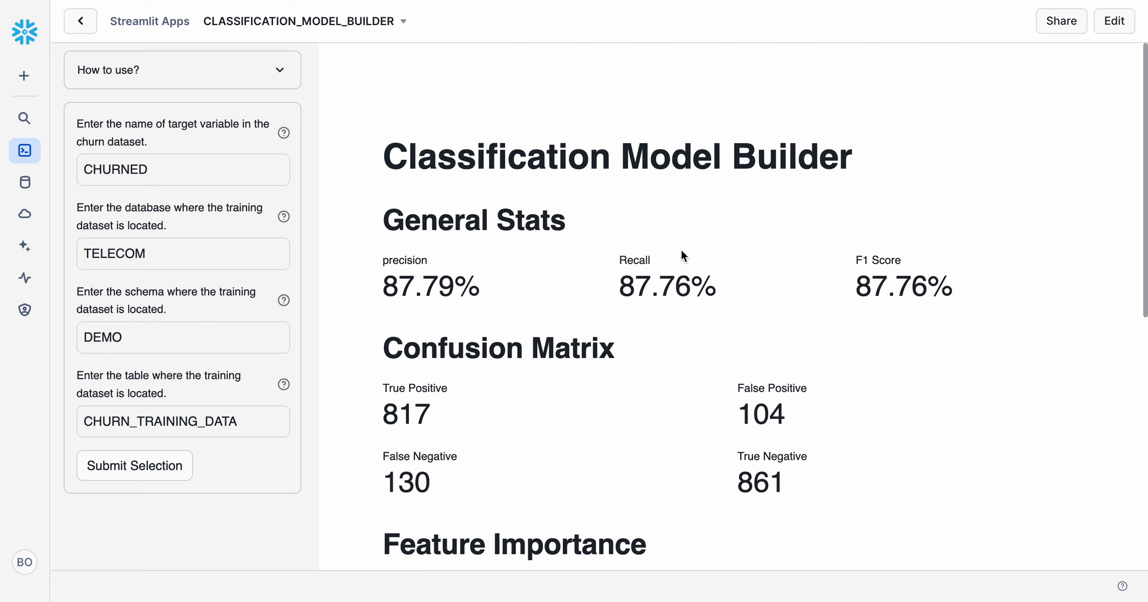
# Examine the trained model's general stats, confusion matrix and feature importance ranking.
pyautogui.scroll(-2, 682, 251)
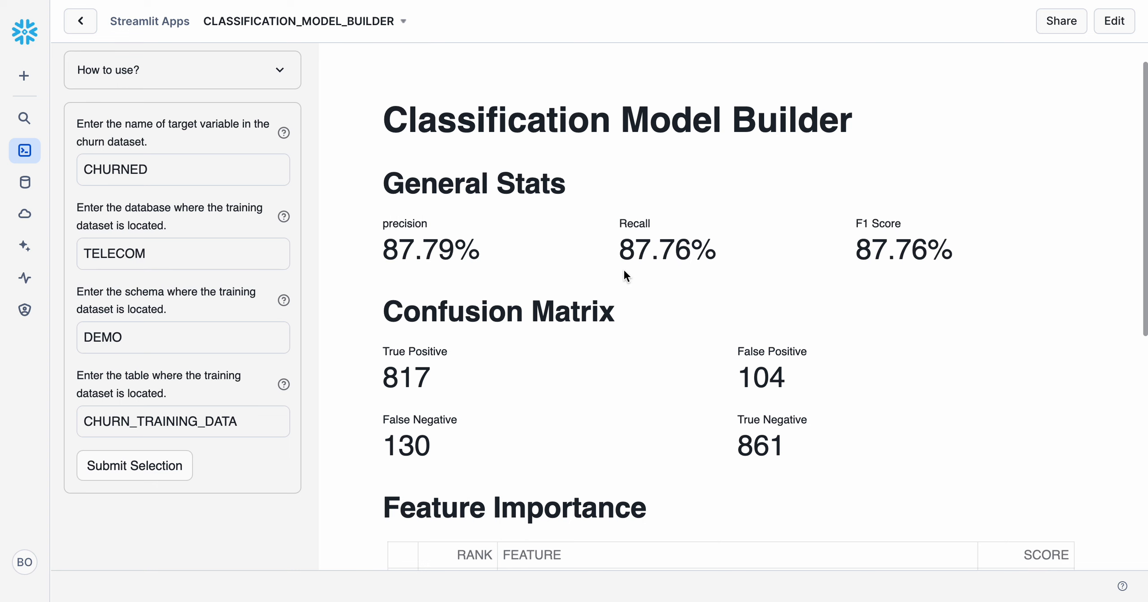
pyautogui.scroll(-1, 623, 268)
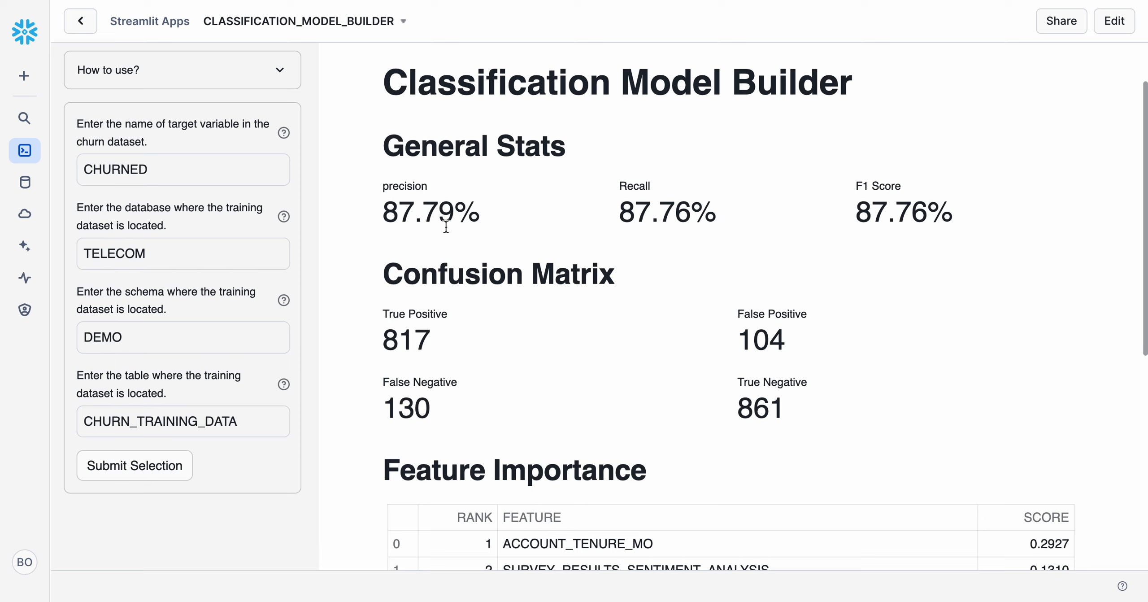
pyautogui.scroll(-1, 446, 227)
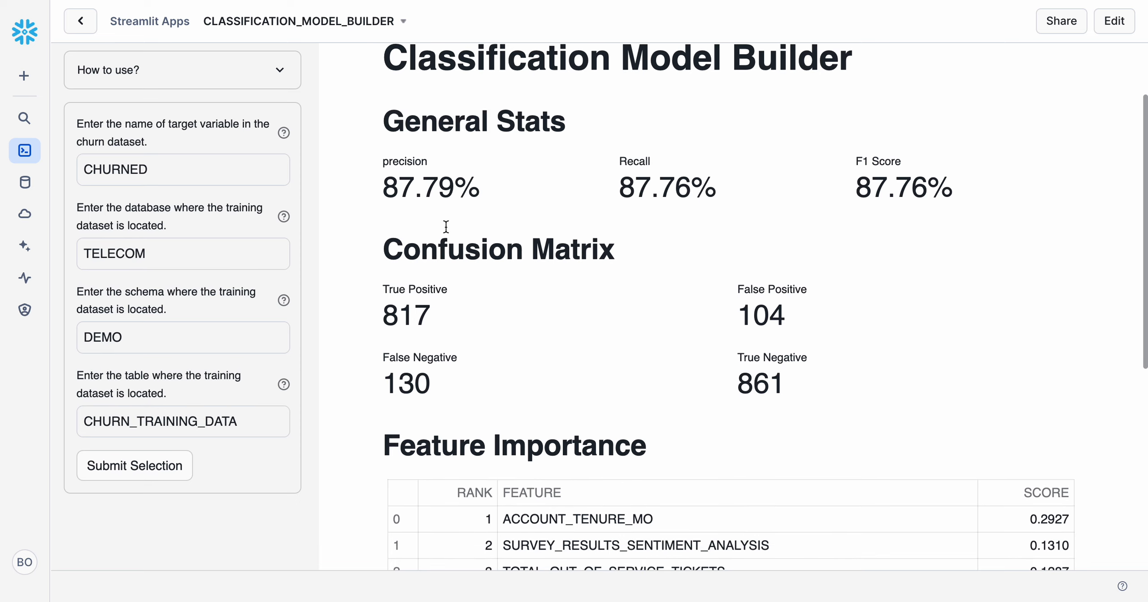
pyautogui.scroll(-3, 604, 208)
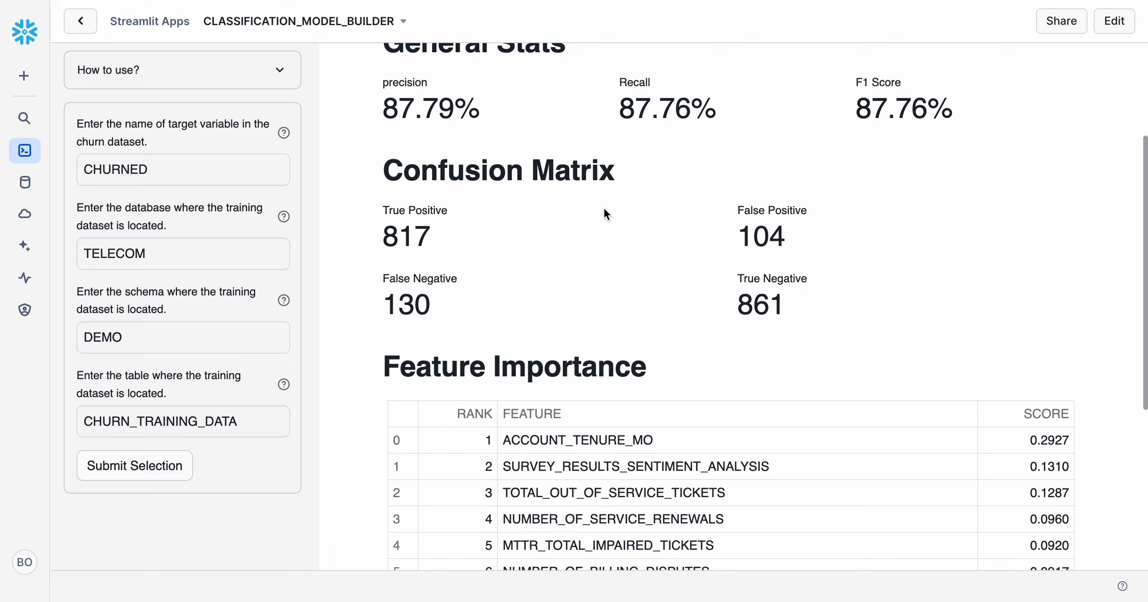
pyautogui.scroll(-3, 569, 179)
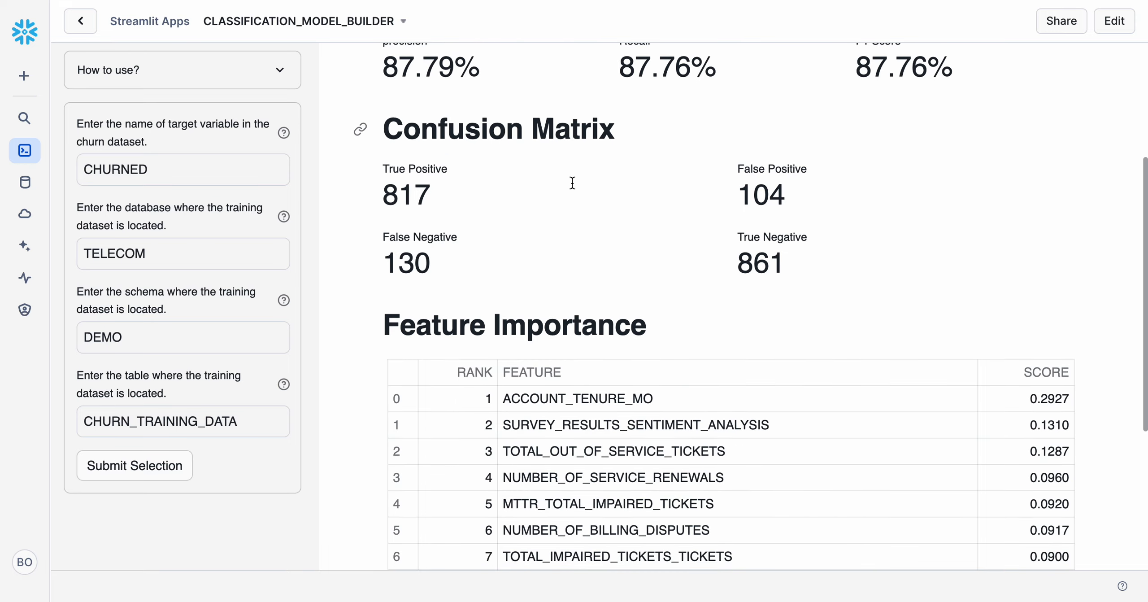
pyautogui.scroll(-4, 572, 183)
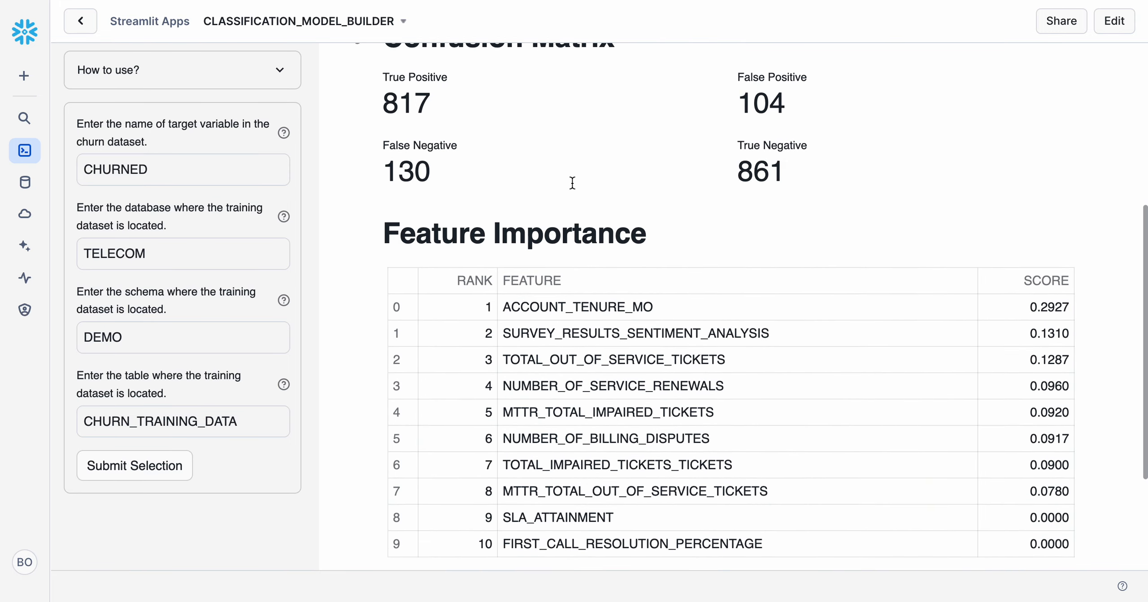
pyautogui.scroll(8, 573, 183)
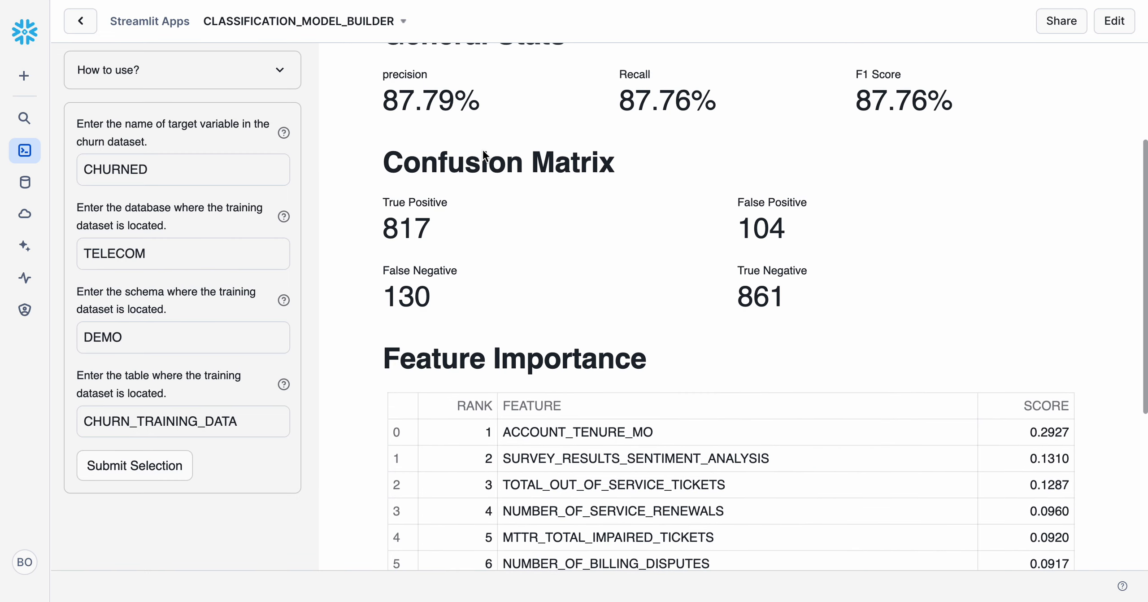
pyautogui.scroll(-2, 505, 229)
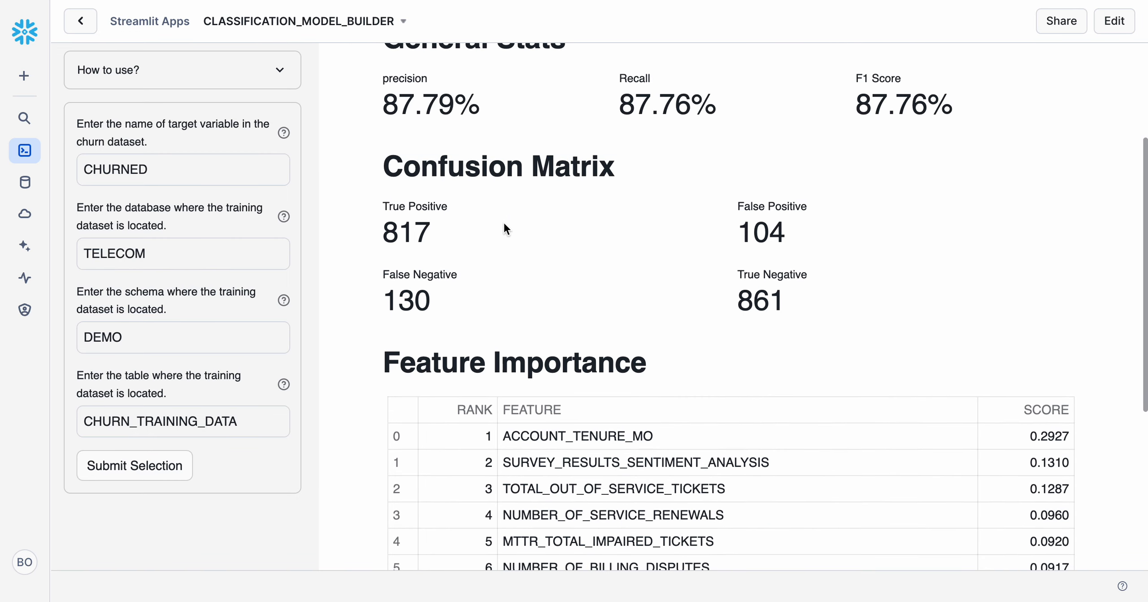
pyautogui.scroll(-1, 504, 222)
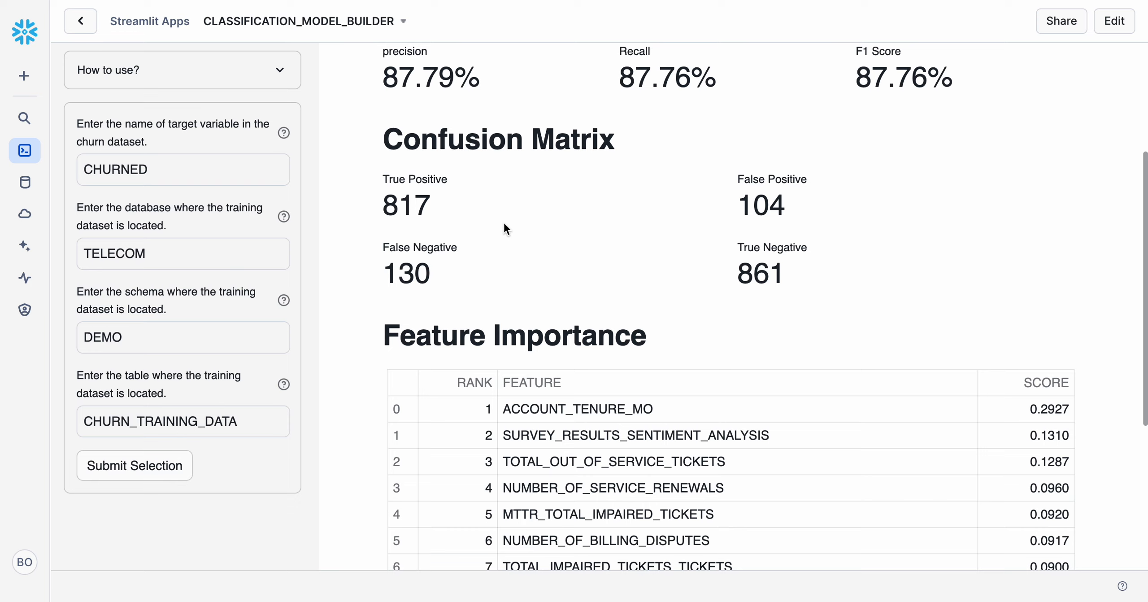
pyautogui.scroll(-5, 522, 212)
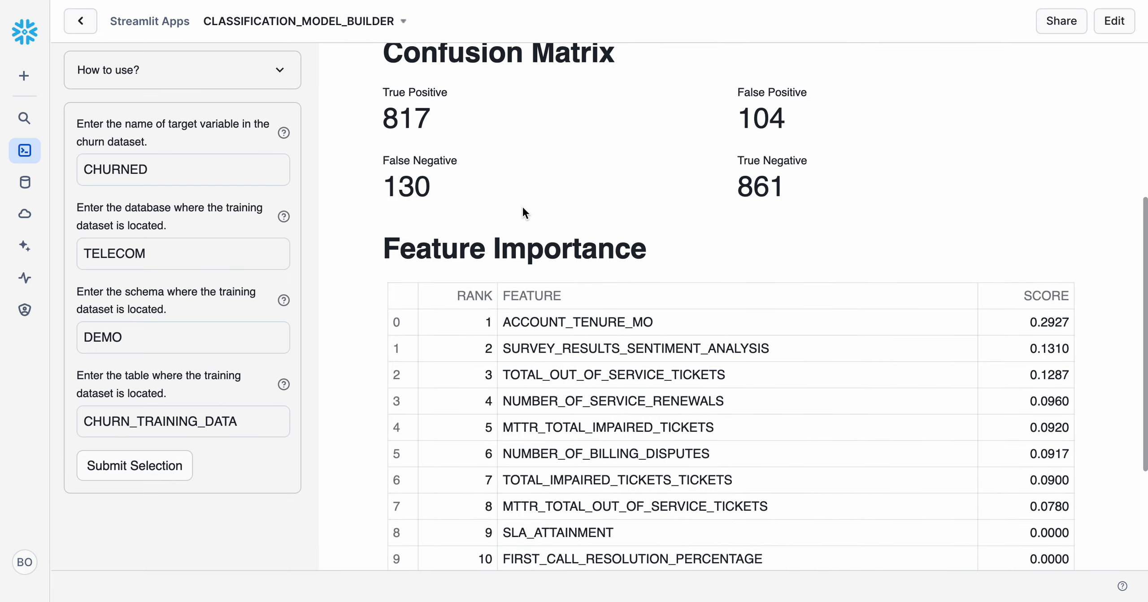
pyautogui.scroll(-5, 522, 206)
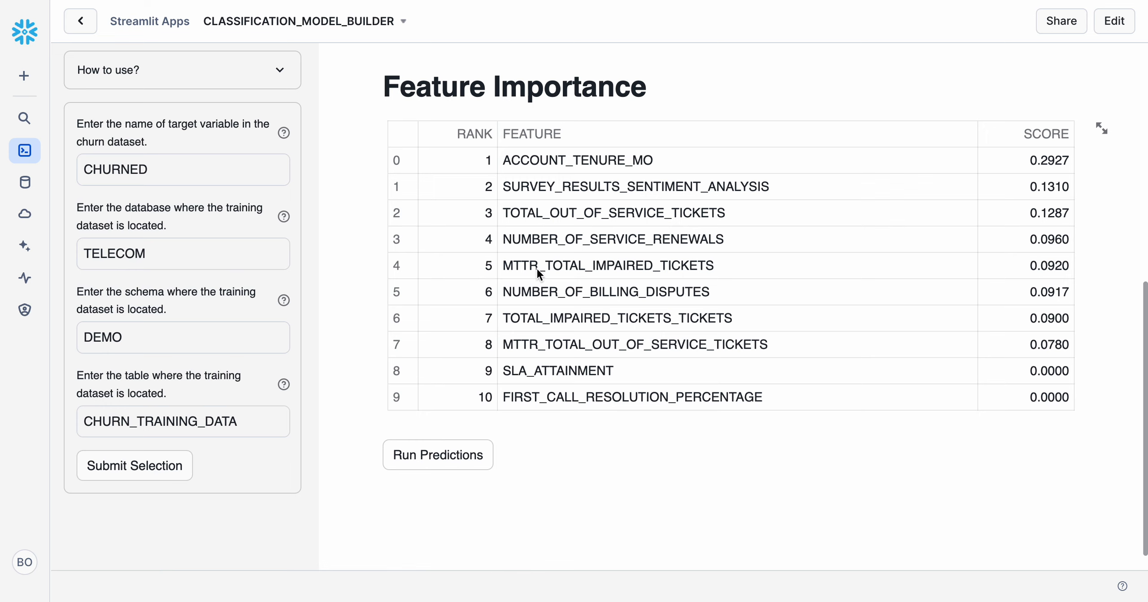
# Run predictions with the input dataset in database TELECOM, schema DEMO, table CHURN_PREDICTION_DATA, and check the predicted positive class rate.
pyautogui.click(454, 463)
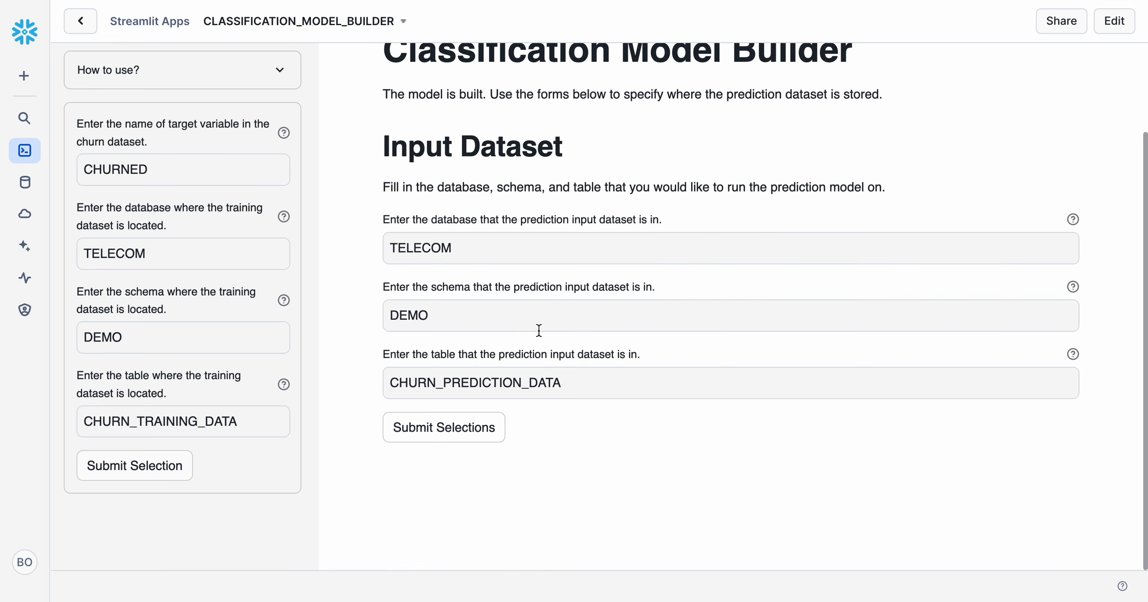
pyautogui.scroll(-1, 425, 215)
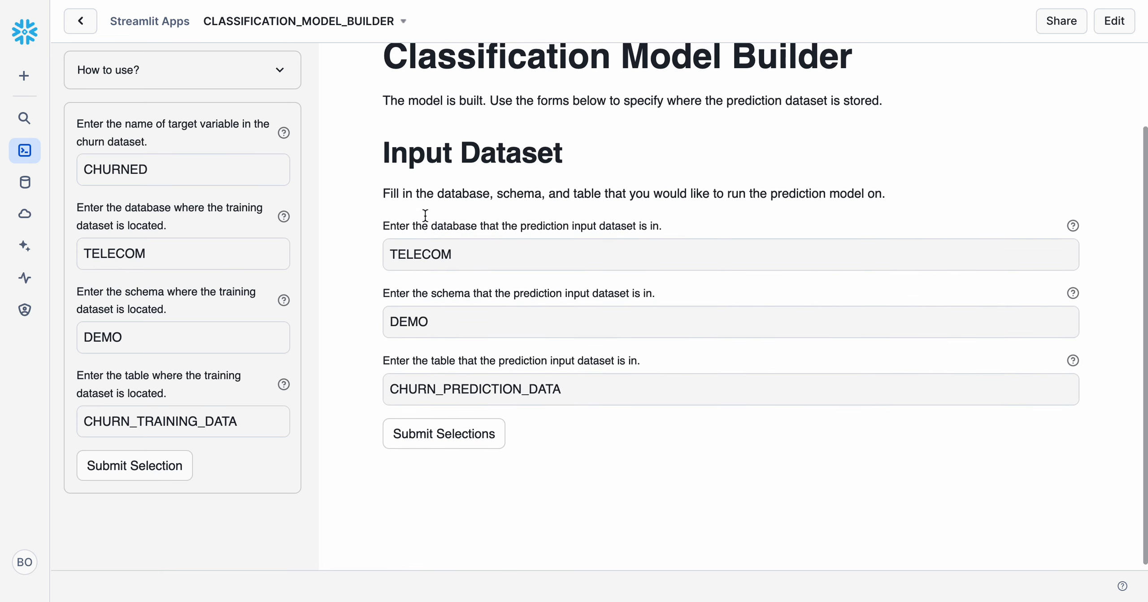
pyautogui.scroll(1, 426, 216)
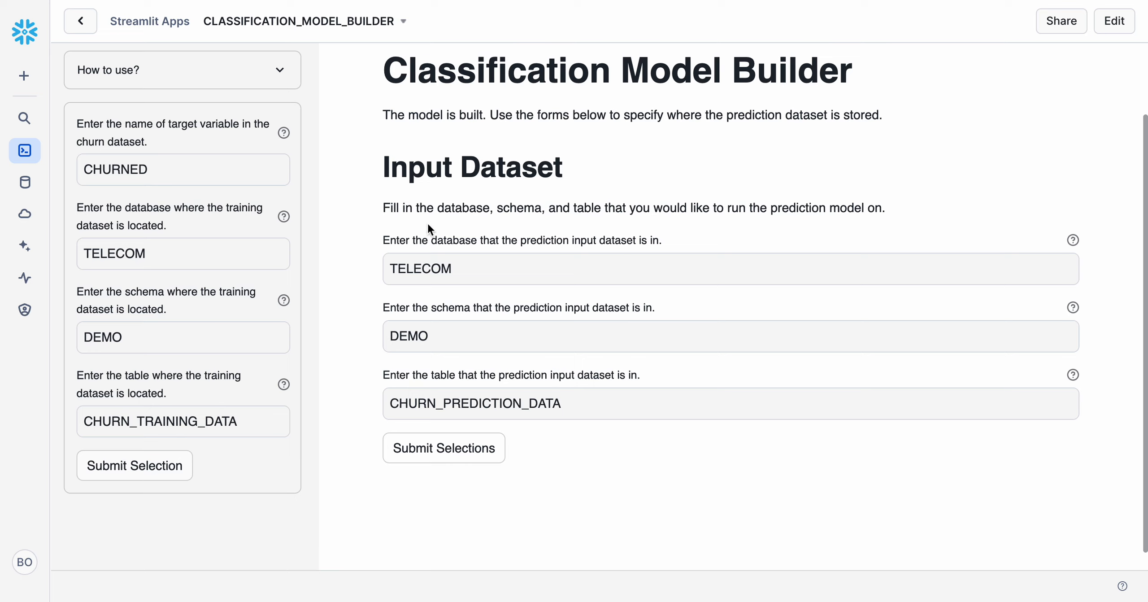
pyautogui.doubleClick(447, 264)
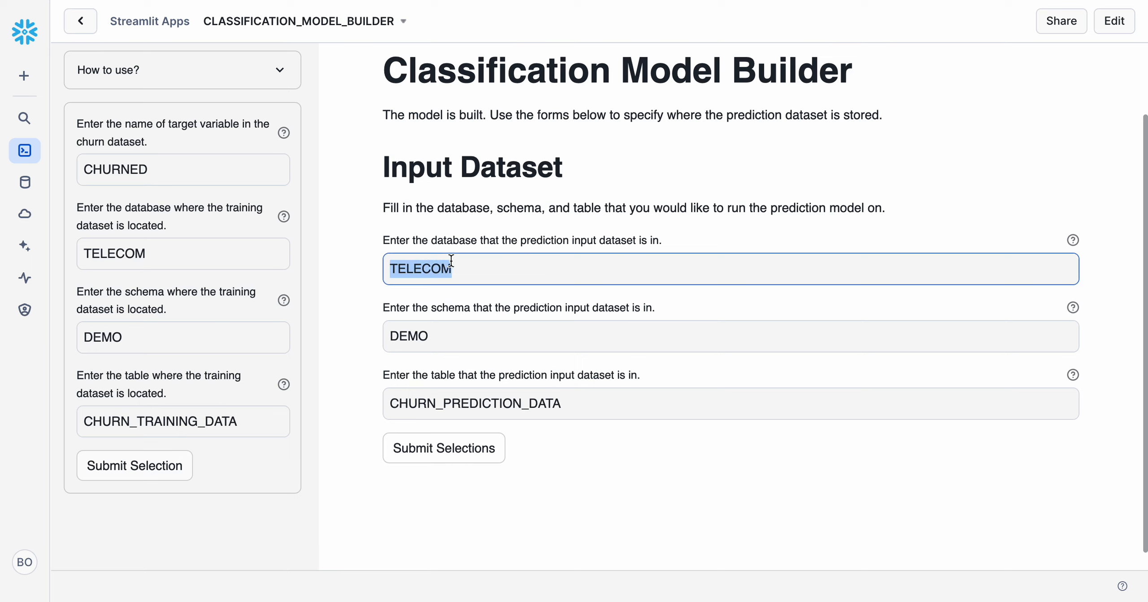
pyautogui.doubleClick(420, 337)
pyautogui.doubleClick(454, 402)
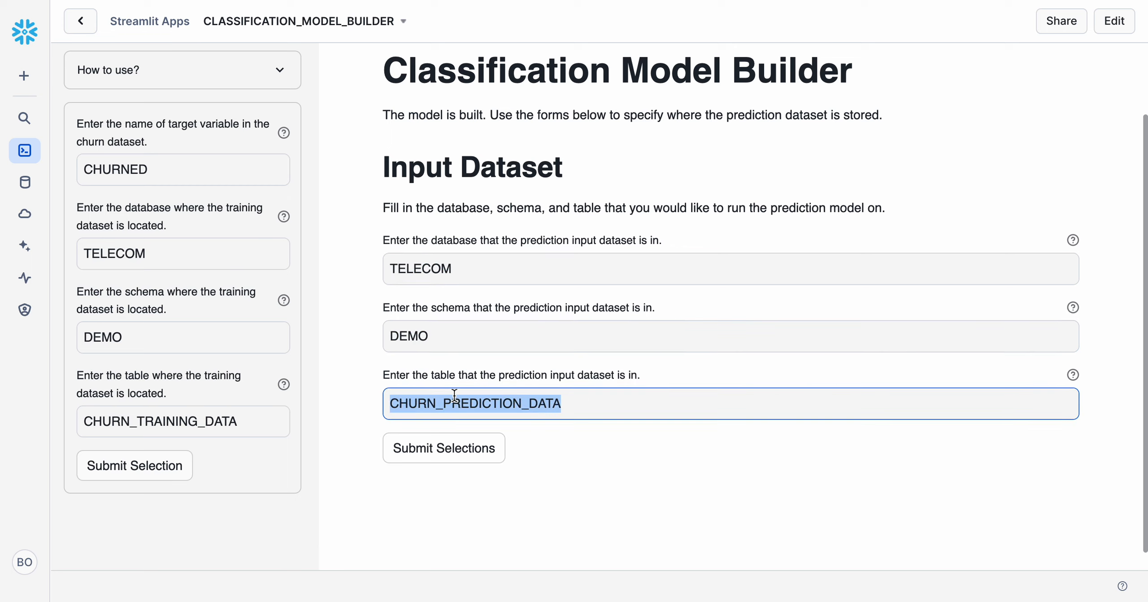
pyautogui.click(443, 448)
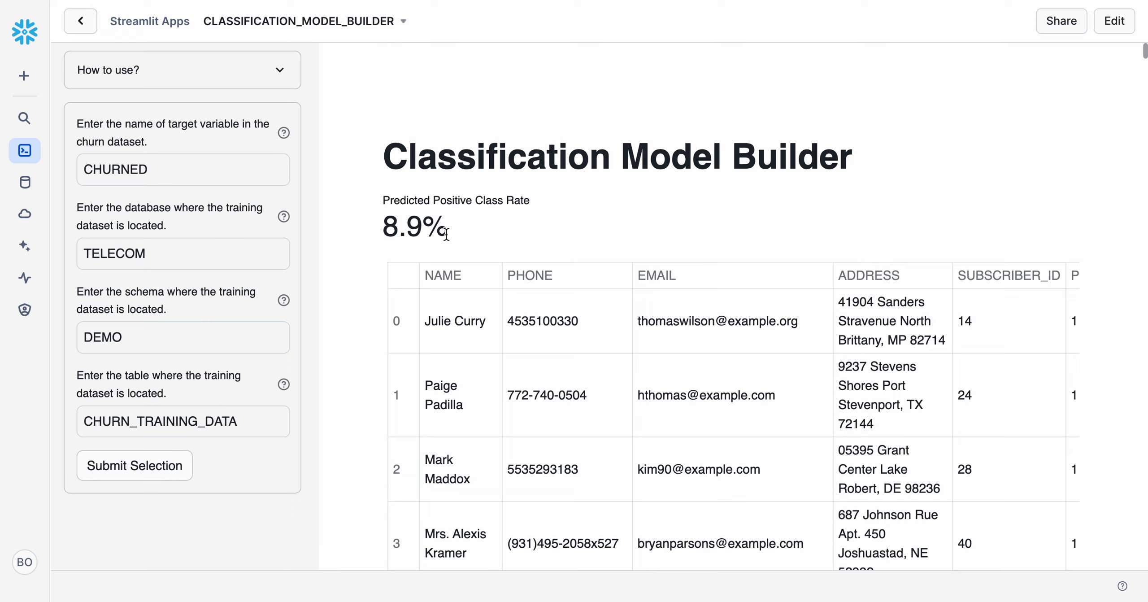
pyautogui.moveTo(447, 231); pyautogui.dragTo(384, 226)
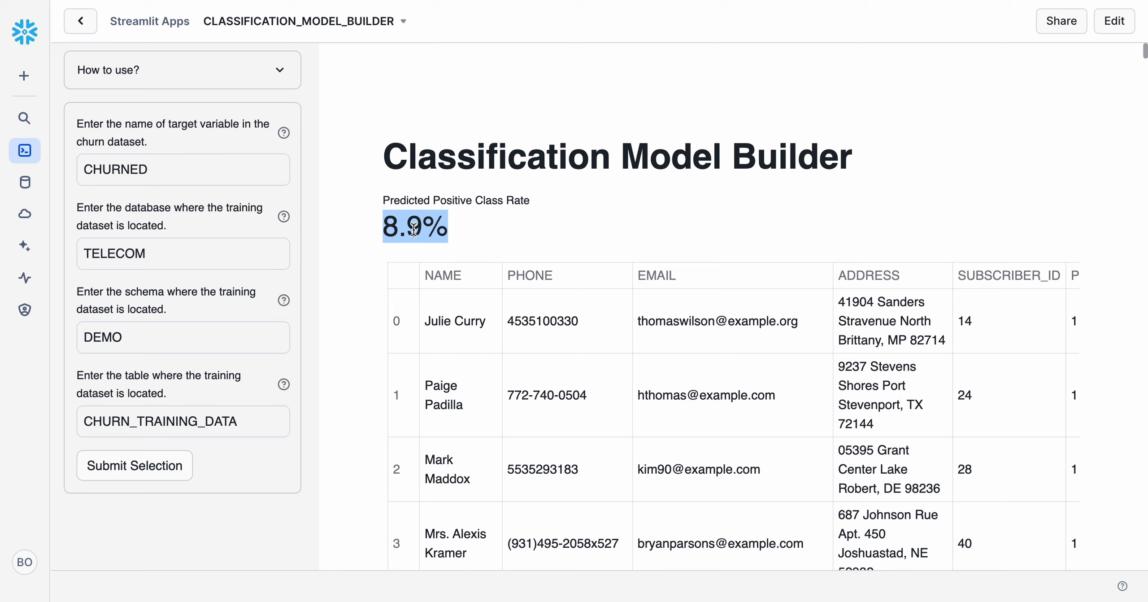
# Examine the customer name, phone and email details in the prediction results table.
pyautogui.scroll(-1, 454, 228)
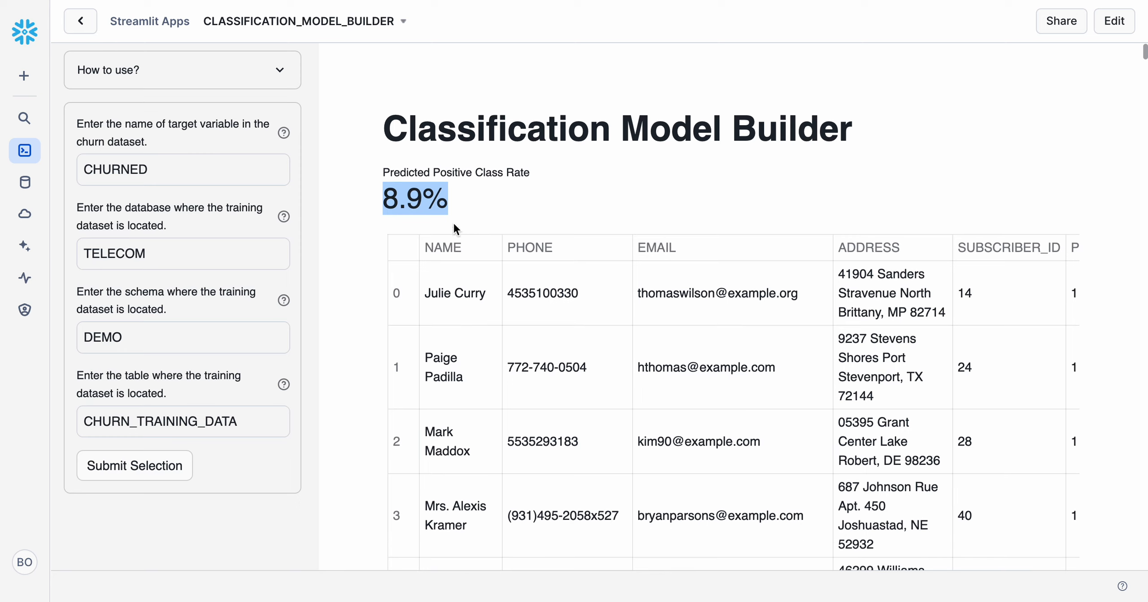
pyautogui.scroll(-1, 448, 192)
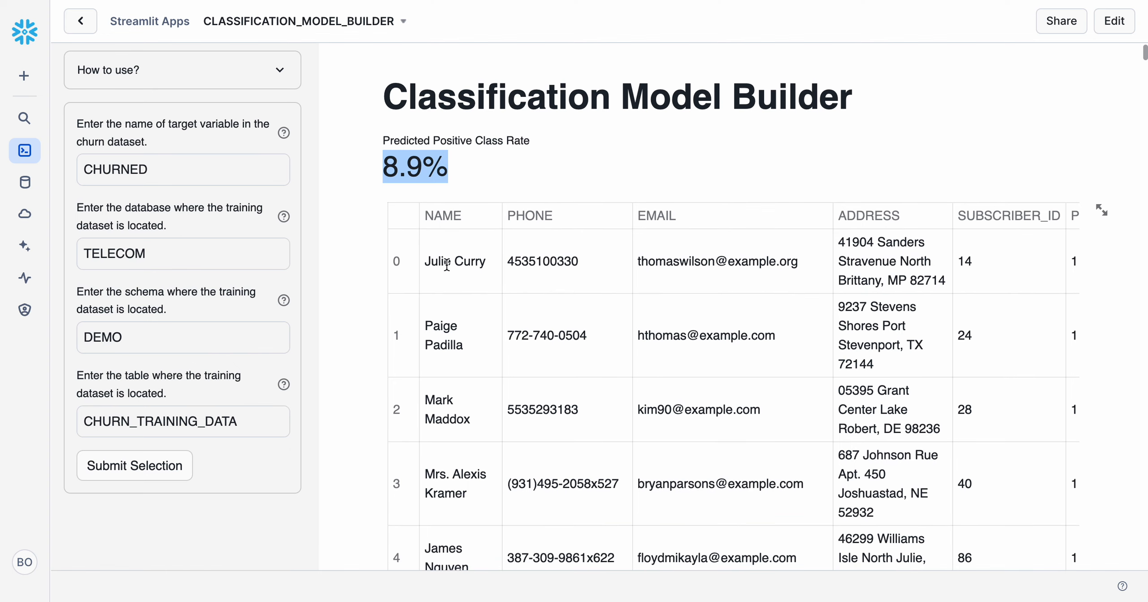
pyautogui.doubleClick(446, 262)
pyautogui.hscroll(5, 547, 264)
pyautogui.hscroll(-5, 547, 265)
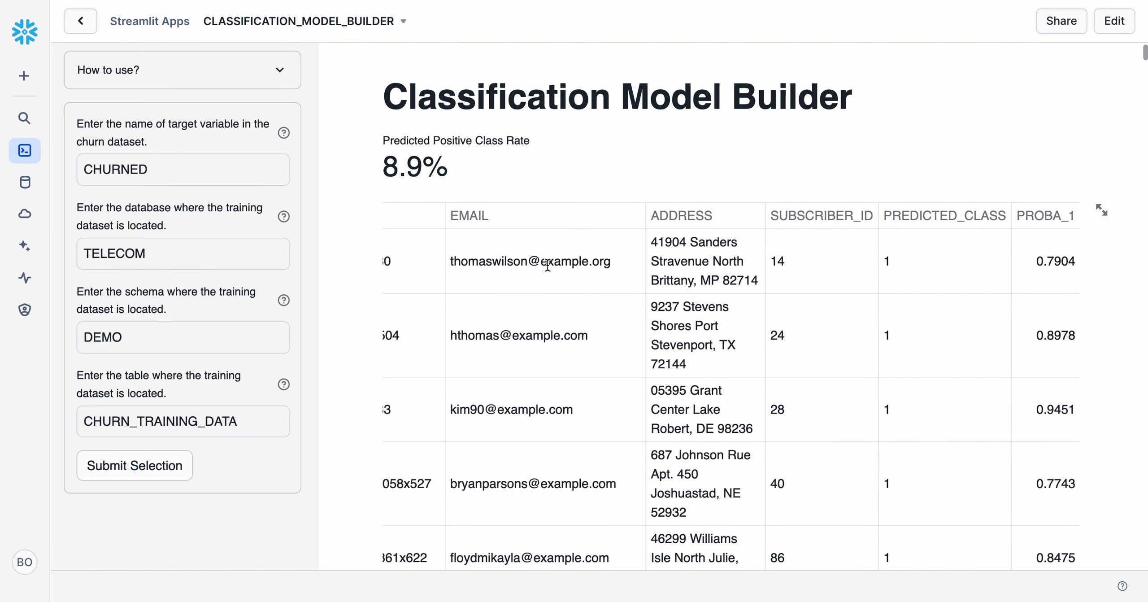
pyautogui.click(479, 259)
pyautogui.tripleClick(480, 260)
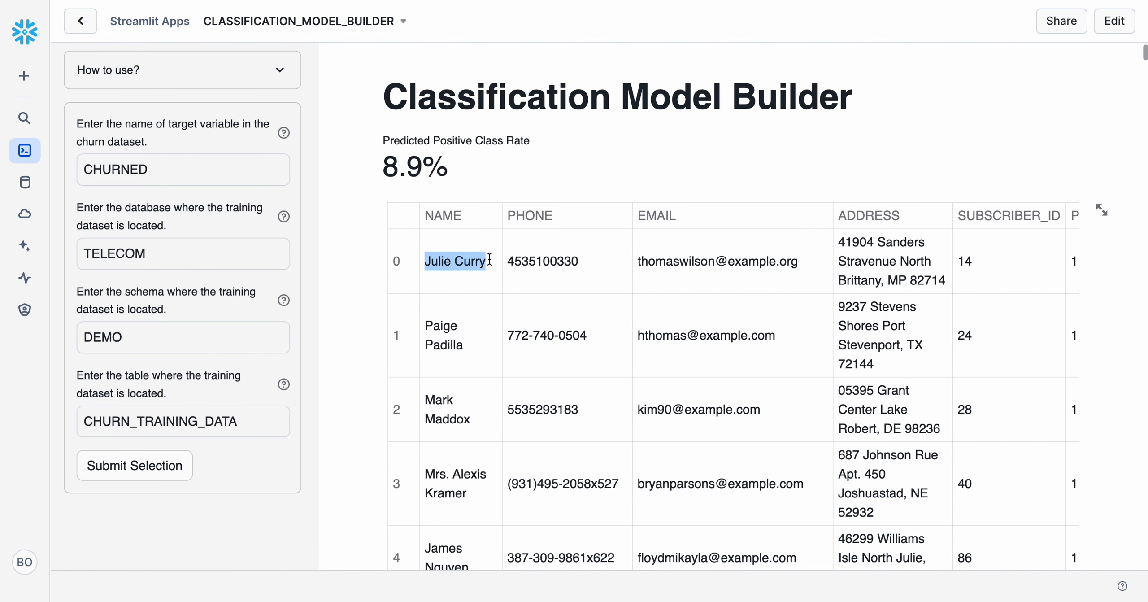
pyautogui.tripleClick(680, 263)
pyautogui.doubleClick(558, 260)
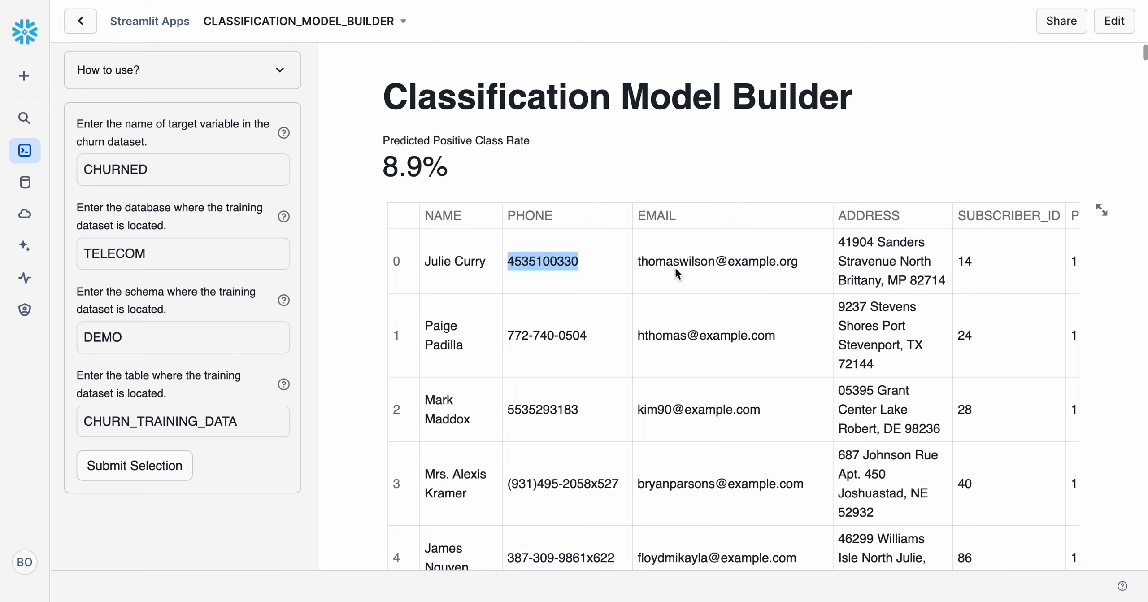
# Examine the PREDICTED_CLASS and PROBA_1 columns of the prediction results for the listed subscribers.
pyautogui.hscroll(3, 674, 267)
pyautogui.hscroll(5, 674, 267)
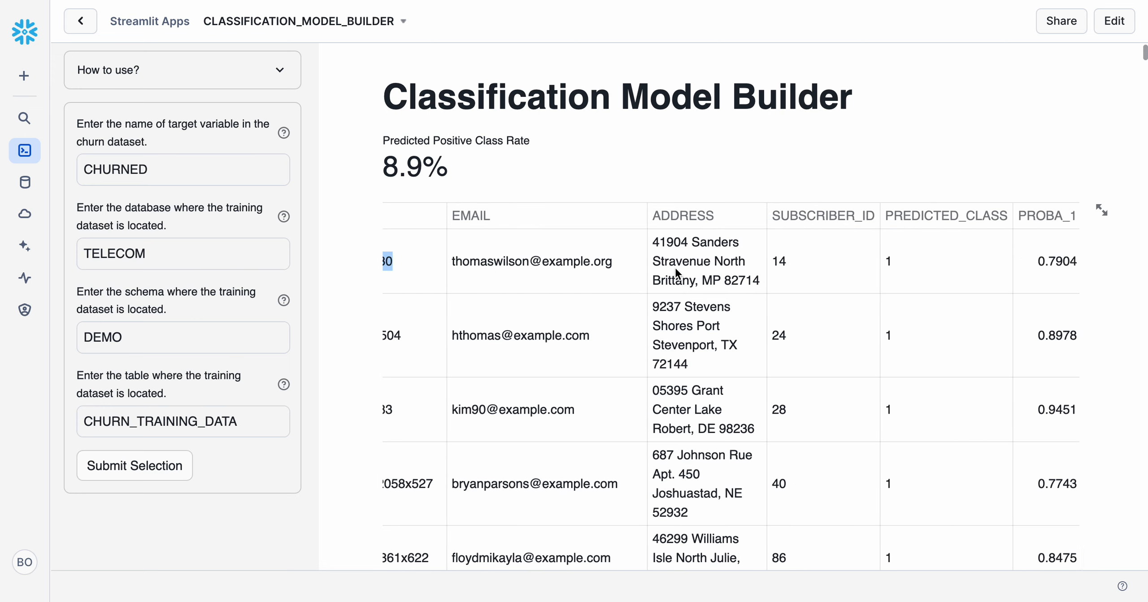
pyautogui.hscroll(-1, 675, 269)
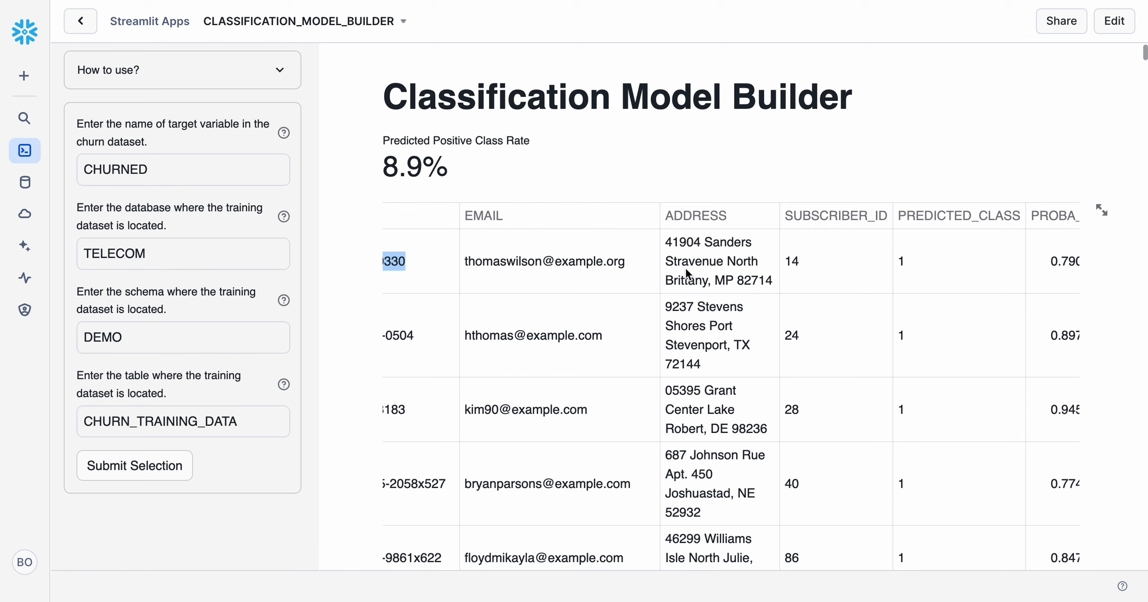
pyautogui.hscroll(1, 687, 273)
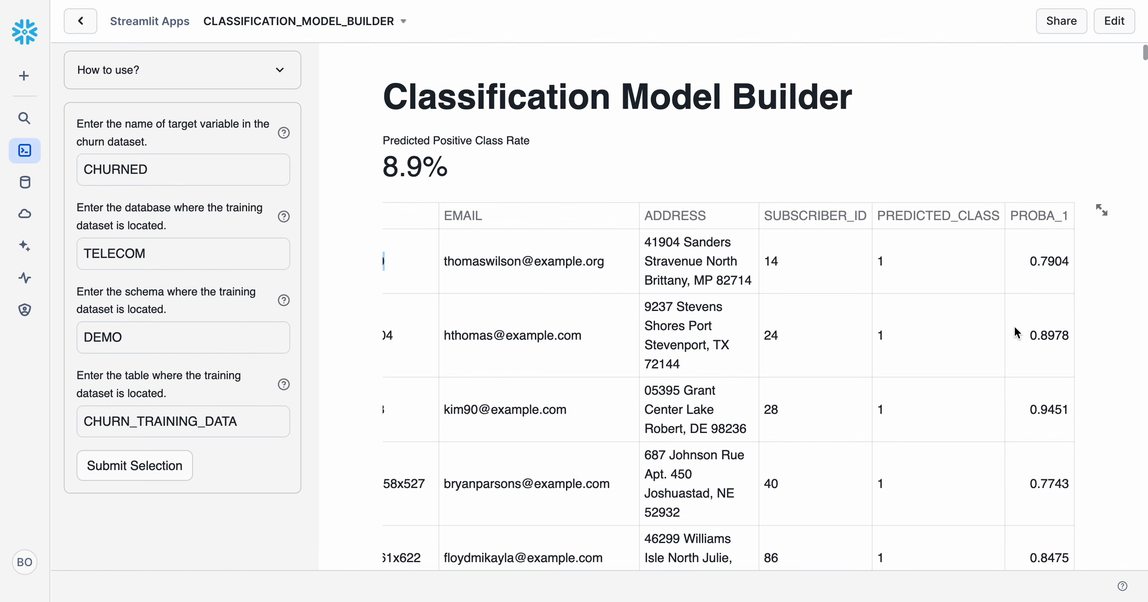
pyautogui.click(1016, 393)
pyautogui.hscroll(-8, 1031, 403)
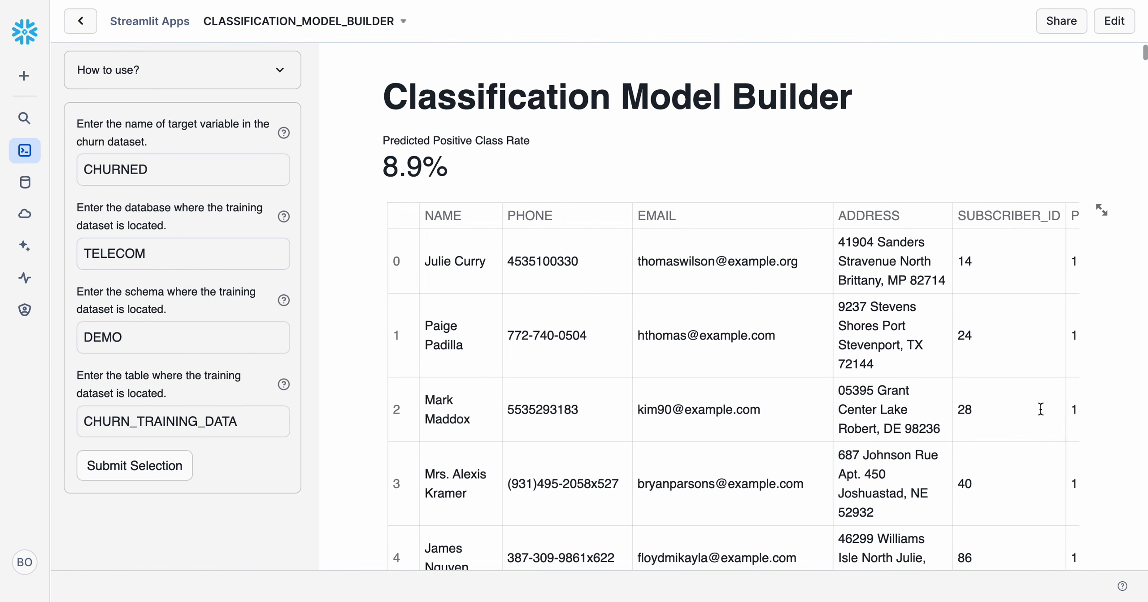
pyautogui.hscroll(8, 719, 416)
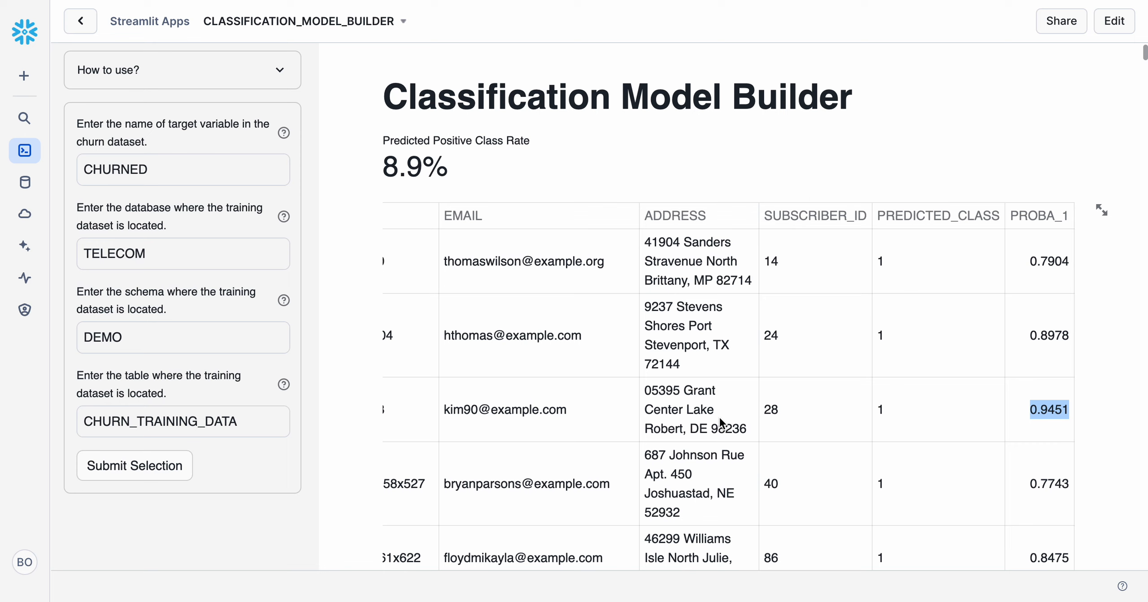
pyautogui.scroll(2, 624, 233)
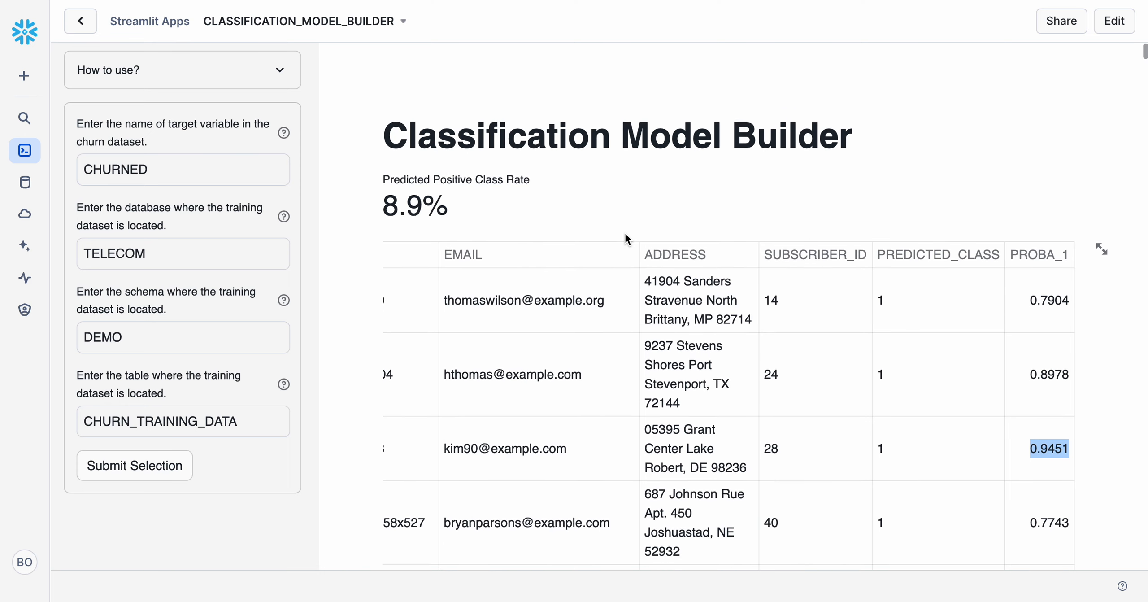
pyautogui.scroll(-2, 624, 233)
pyautogui.scroll(2, 624, 234)
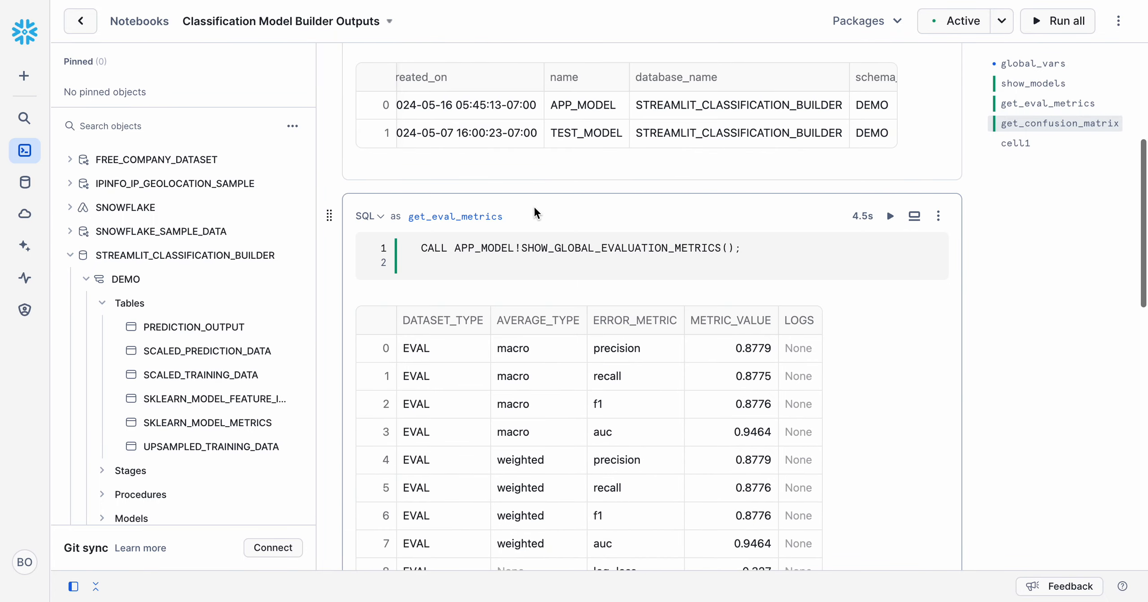
# In the Classification Model Builder Outputs notebook, rerun the show_models query and select APP_MODEL in its results.
pyautogui.scroll(5, 533, 205)
pyautogui.scroll(2, 533, 205)
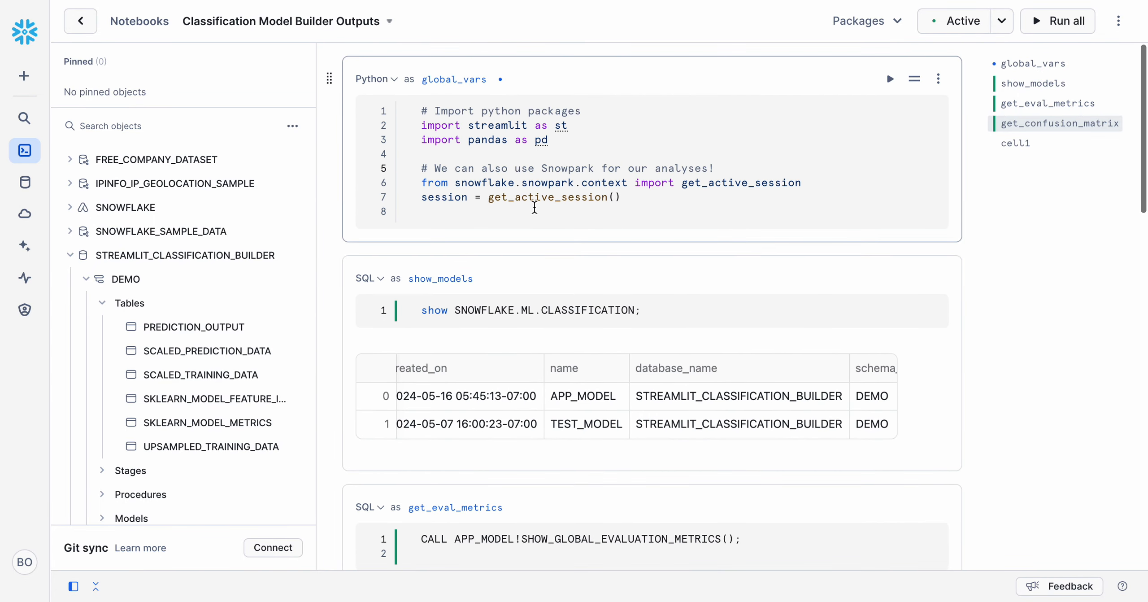
pyautogui.scroll(-1, 506, 292)
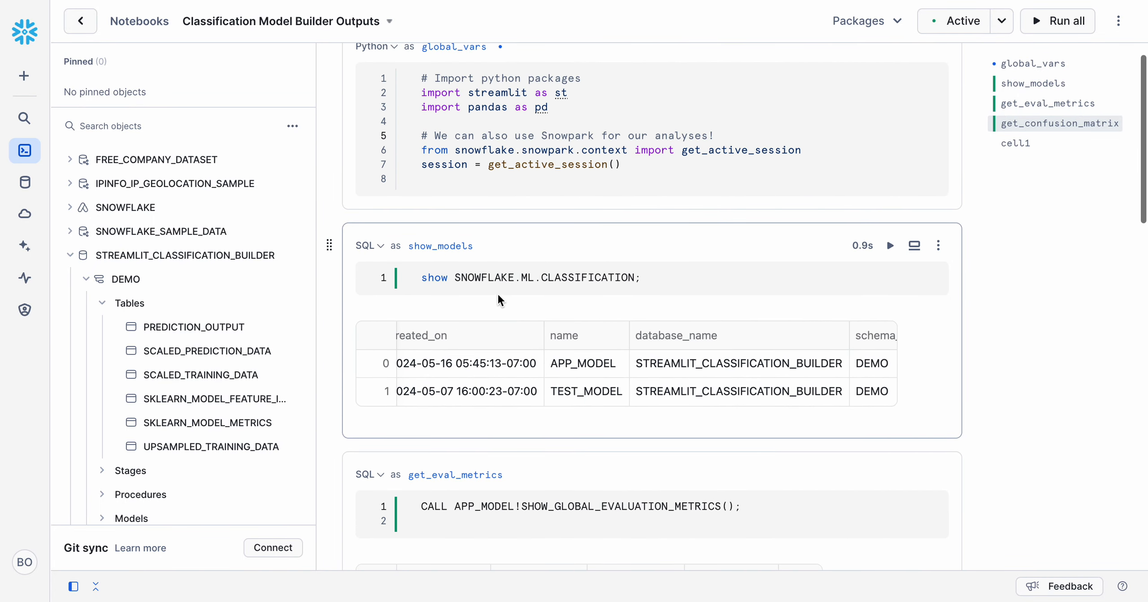
pyautogui.scroll(-1, 497, 292)
pyautogui.click(506, 251)
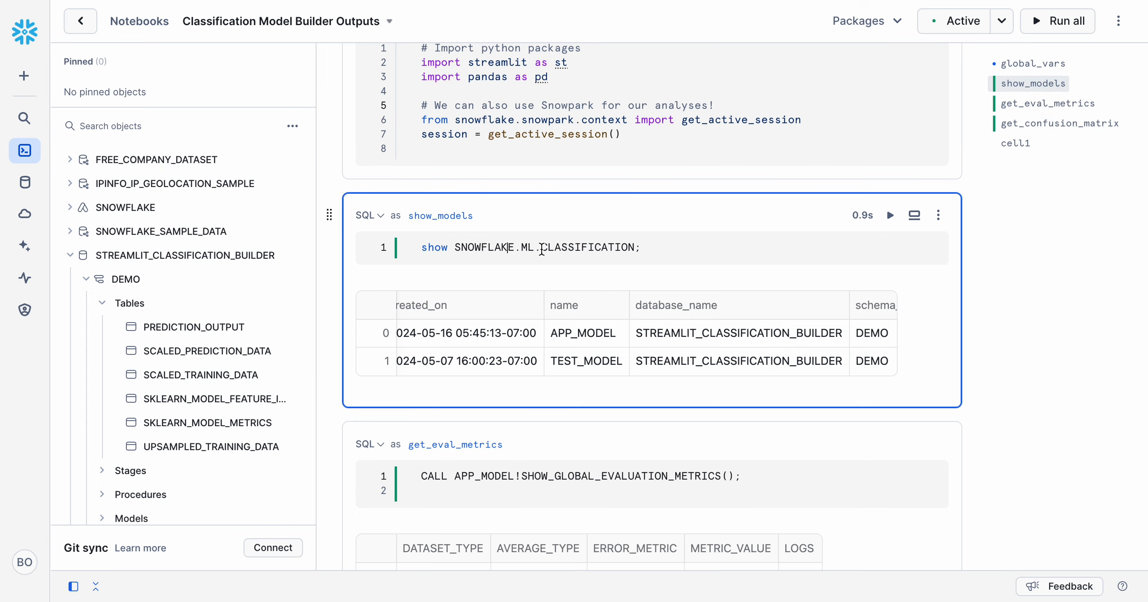
pyautogui.hotkey('ctrl', 'Return')
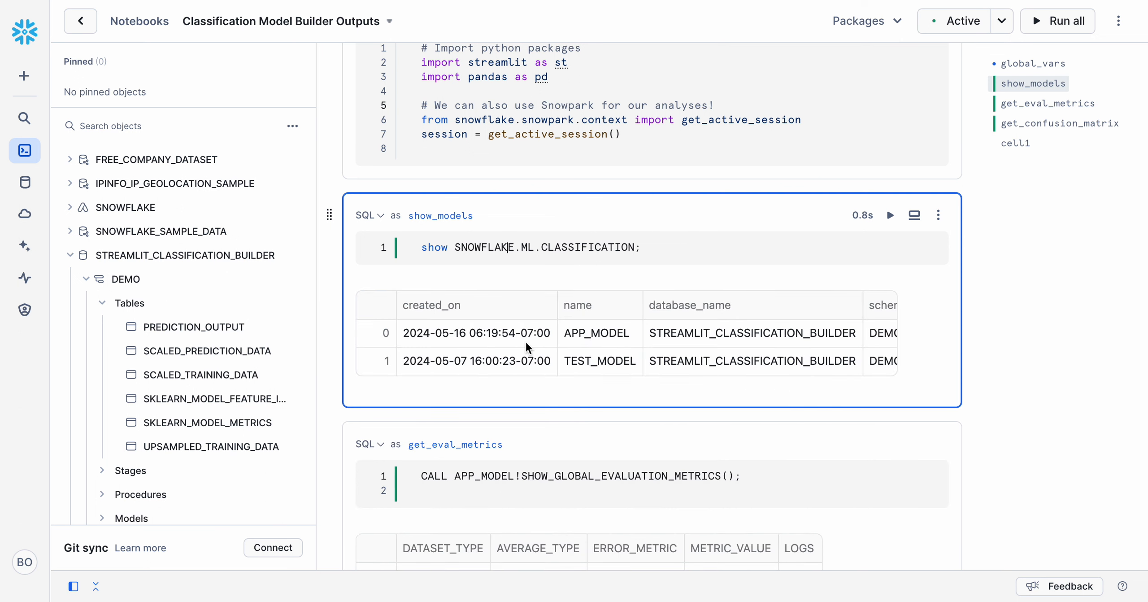
pyautogui.click(602, 336)
pyautogui.click(602, 333)
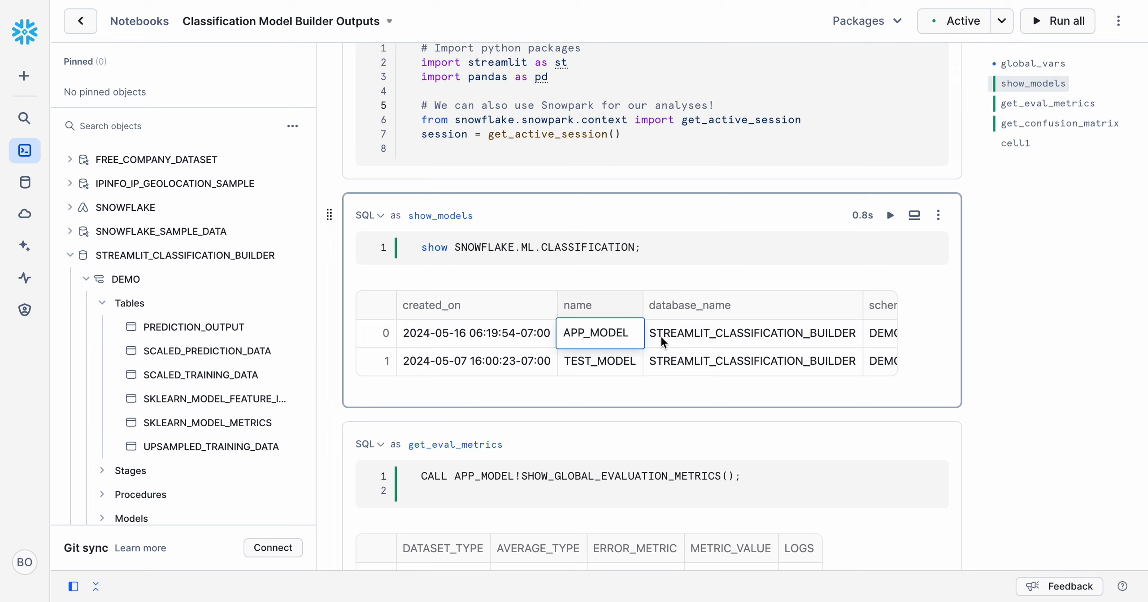
# Rerun the get_eval_metrics cell calling APP_MODEL!SHOW_GLOBAL_EVALUATION_METRICS() and review its evaluation metrics.
pyautogui.scroll(-2, 661, 335)
pyautogui.click(578, 399)
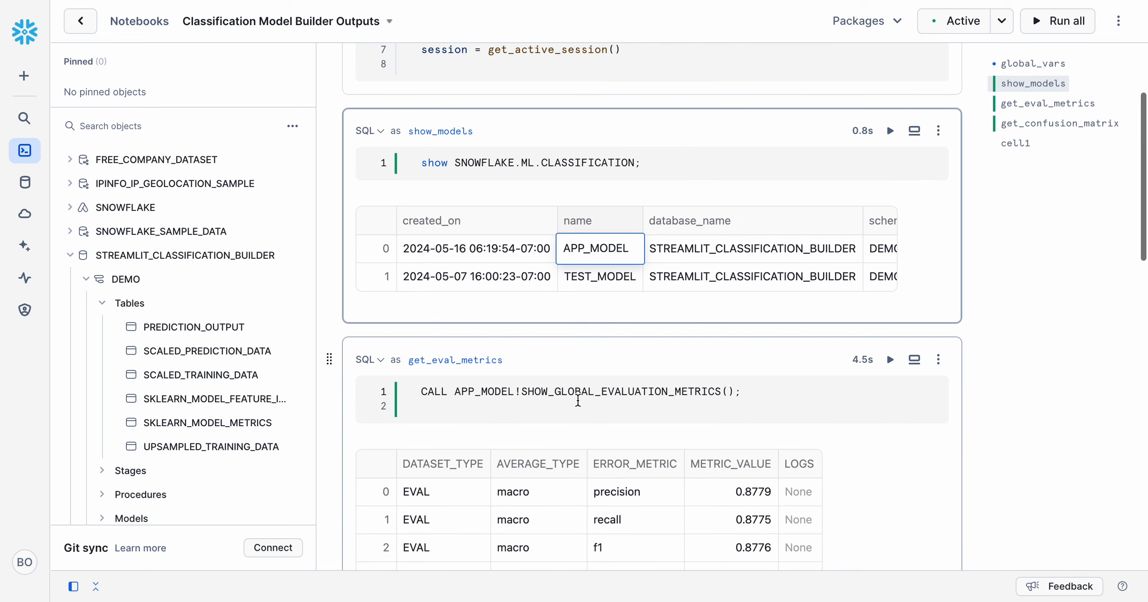
pyautogui.scroll(-1, 589, 397)
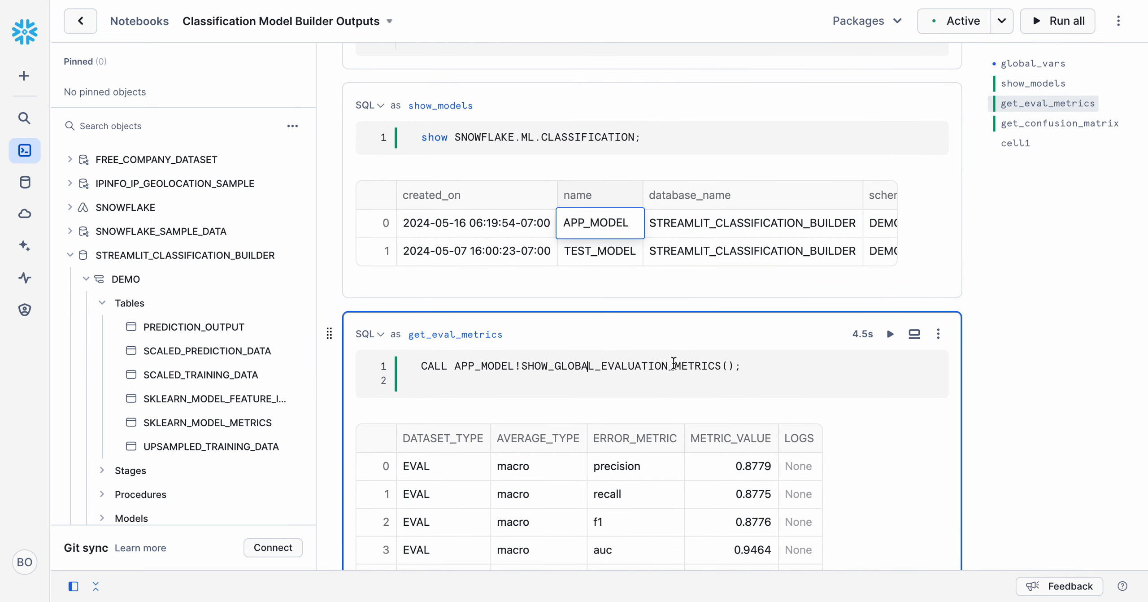
pyautogui.hotkey('ctrl', 'Return')
pyautogui.doubleClick(541, 367)
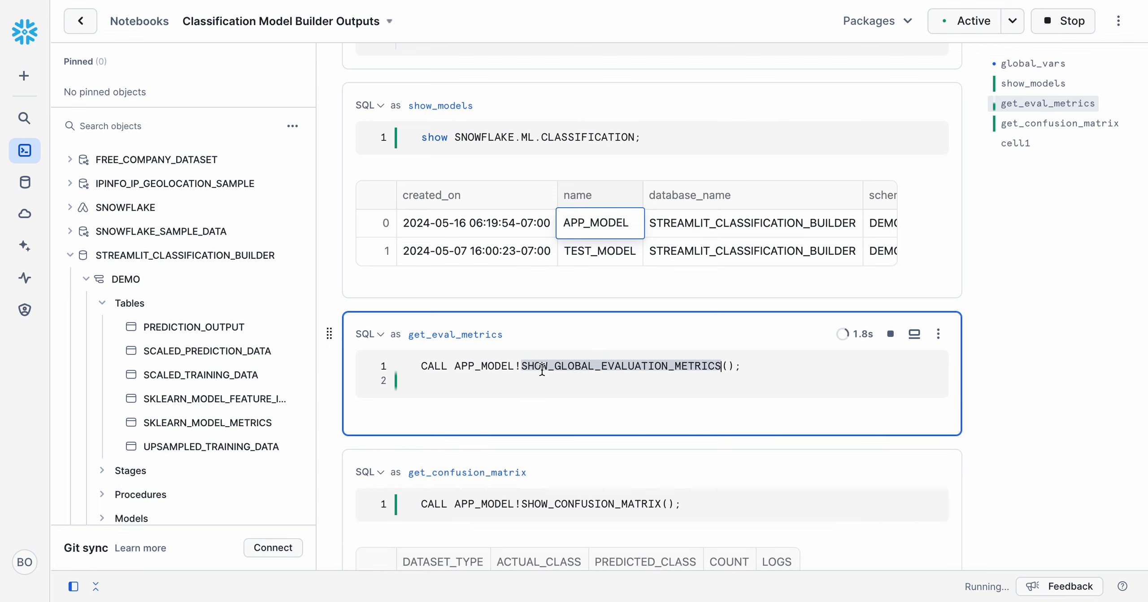
pyautogui.scroll(-3, 541, 368)
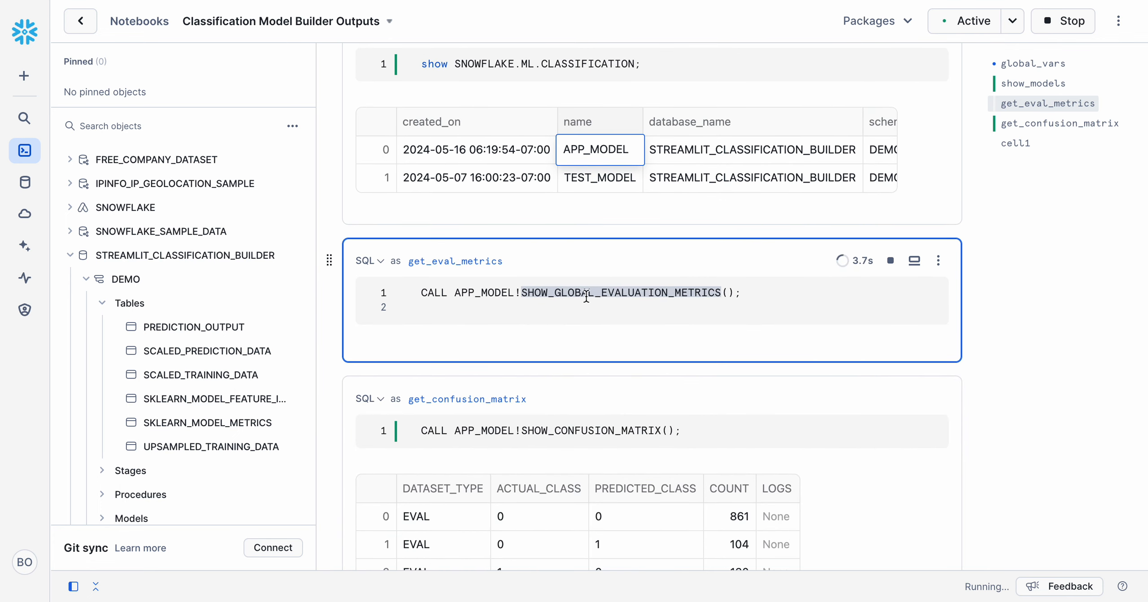
pyautogui.scroll(-1, 585, 292)
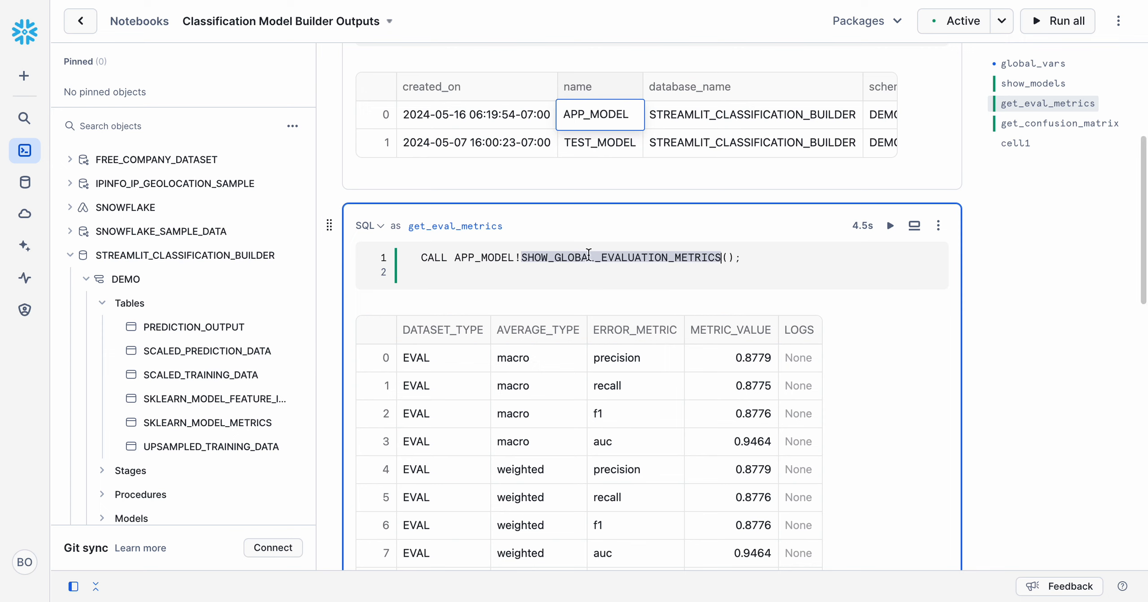
pyautogui.scroll(-1, 550, 361)
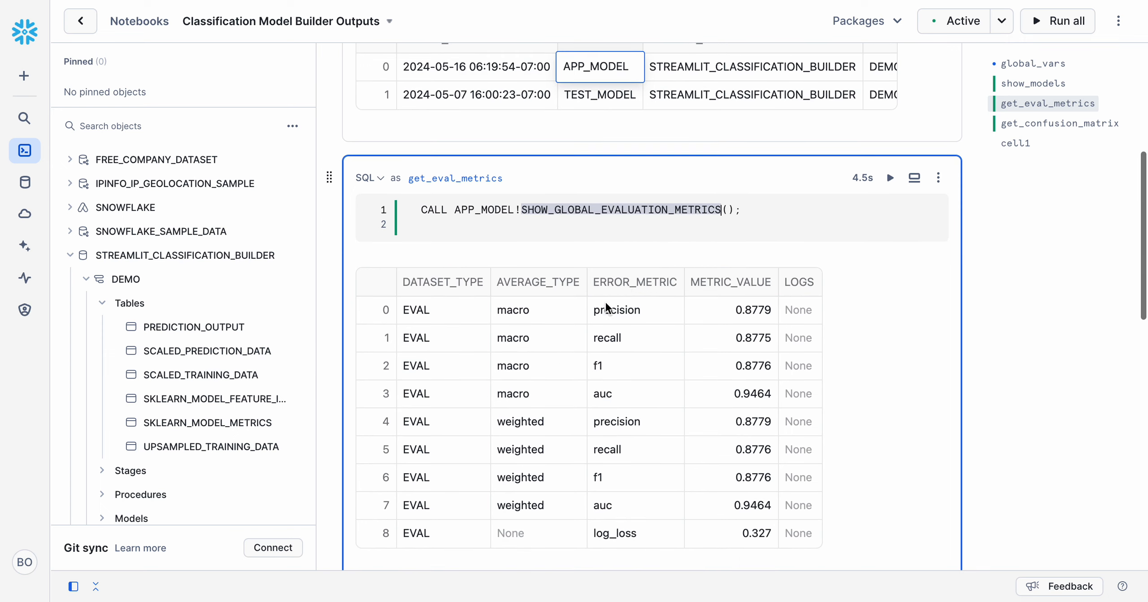
# Examine the get_confusion_matrix cell and the class counts returned by APP_MODEL!SHOW_CONFUSION_MATRIX().
pyautogui.scroll(-6, 606, 301)
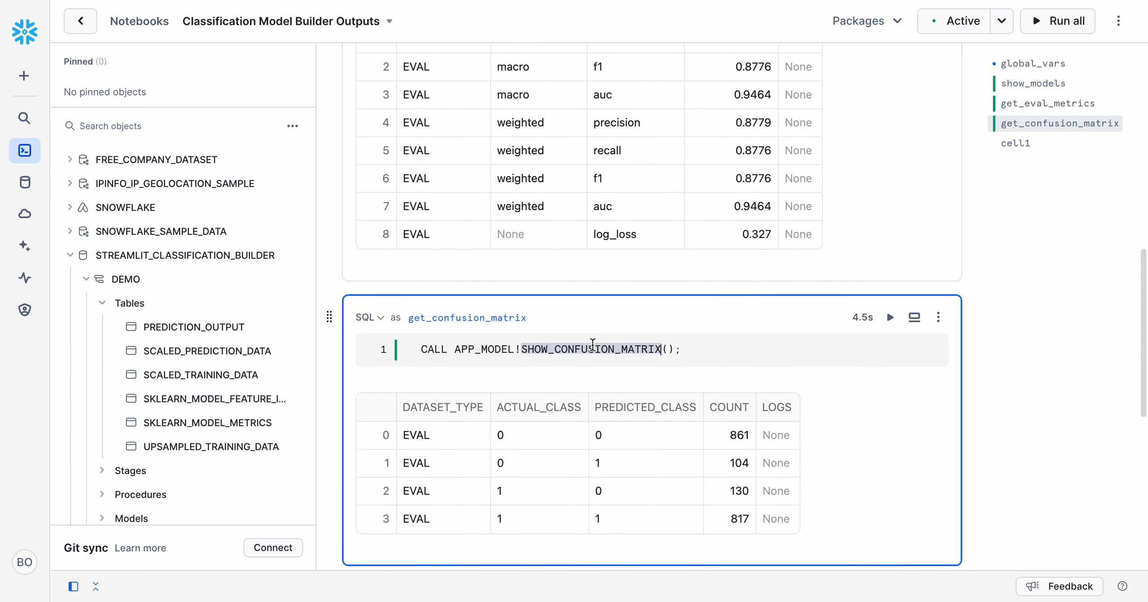
pyautogui.scroll(-5, 593, 344)
pyautogui.scroll(1, 594, 343)
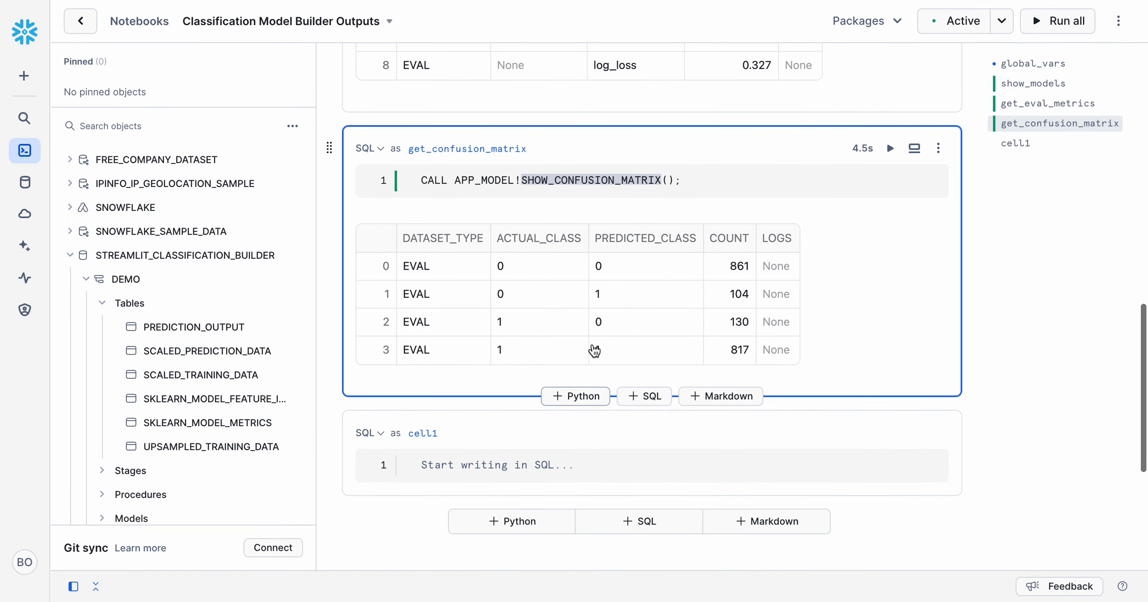
pyautogui.scroll(1, 594, 350)
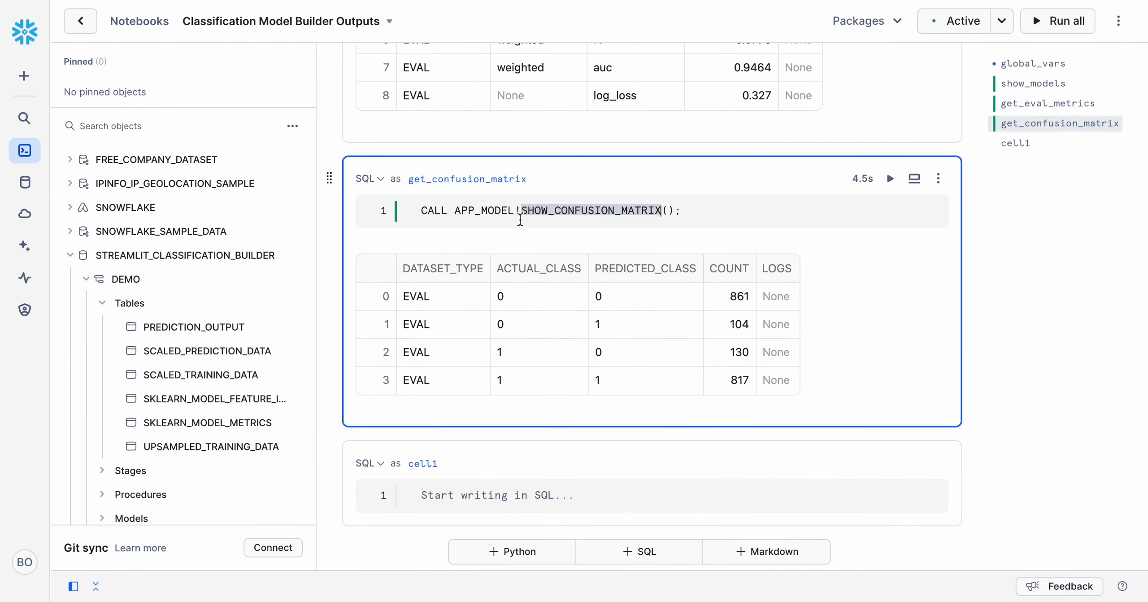
pyautogui.doubleClick(668, 210)
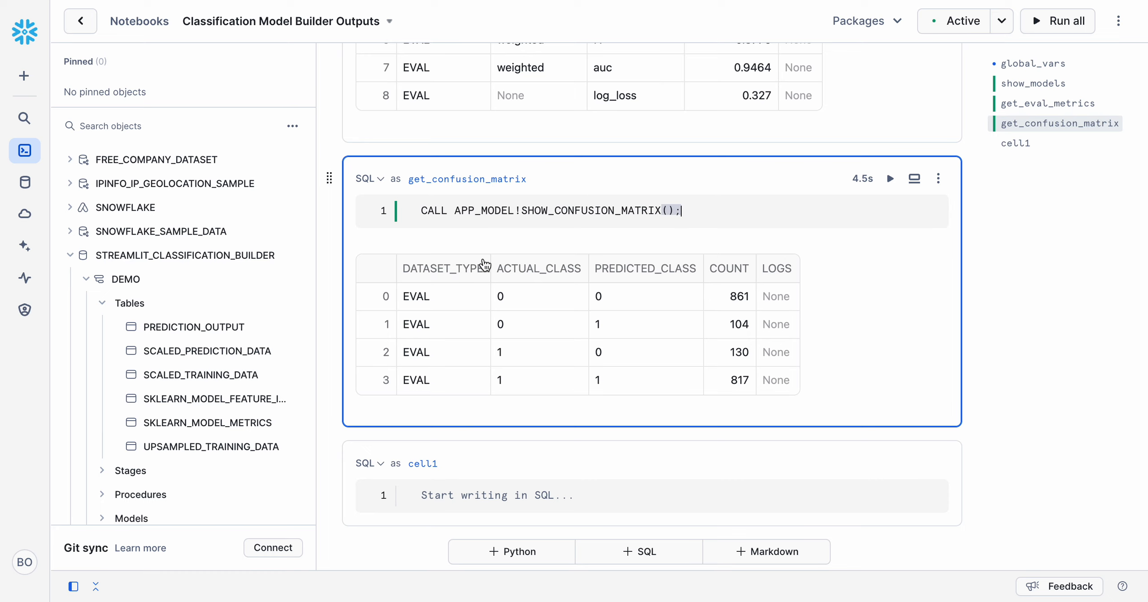
pyautogui.scroll(1, 486, 265)
pyautogui.scroll(-1, 485, 265)
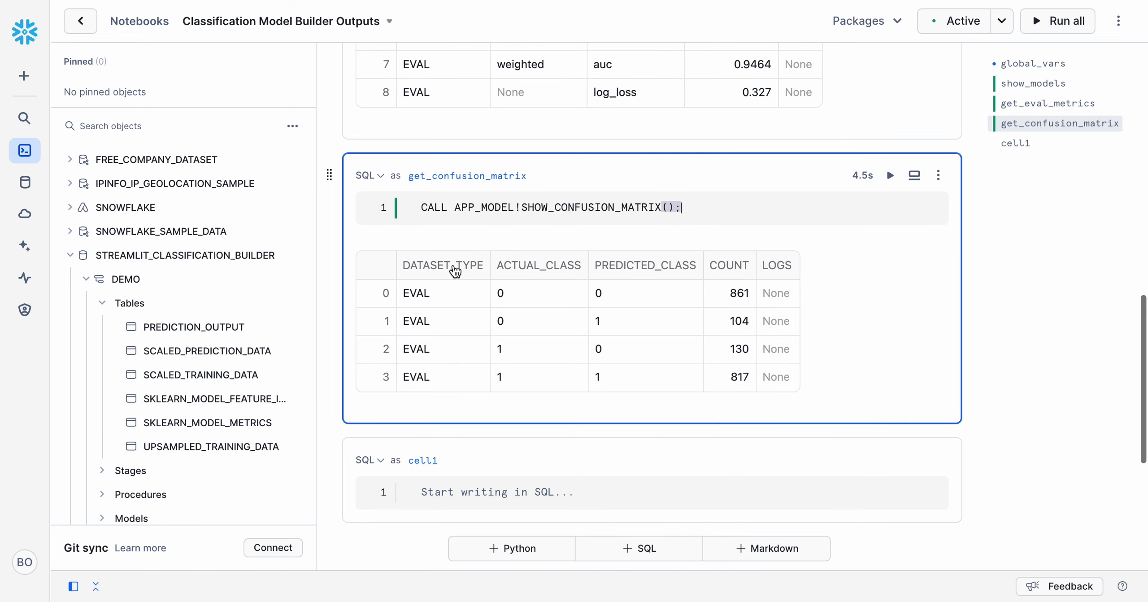
# Inspect the details of the STREAMLIT_CLASSIFICATION_BUILDER database, its DEMO schema, and the UPSAMPLED_TRAINING_DATA, SCALED_TRAINING_DATA and PREDICTION_OUTPUT tables.
pyautogui.scroll(-1, 221, 268)
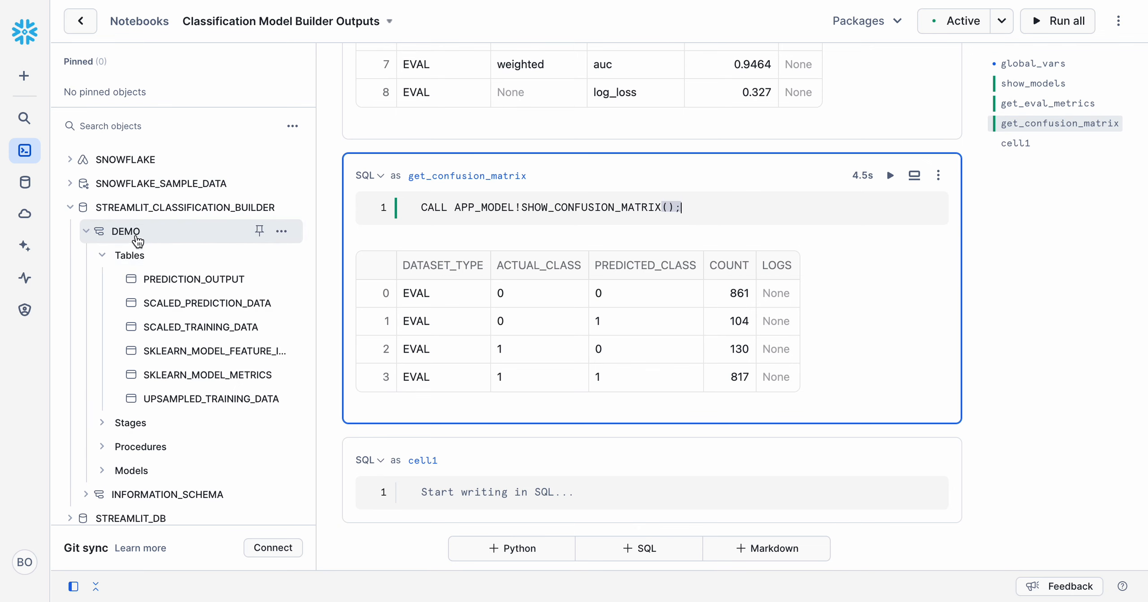
pyautogui.moveTo(147, 215)
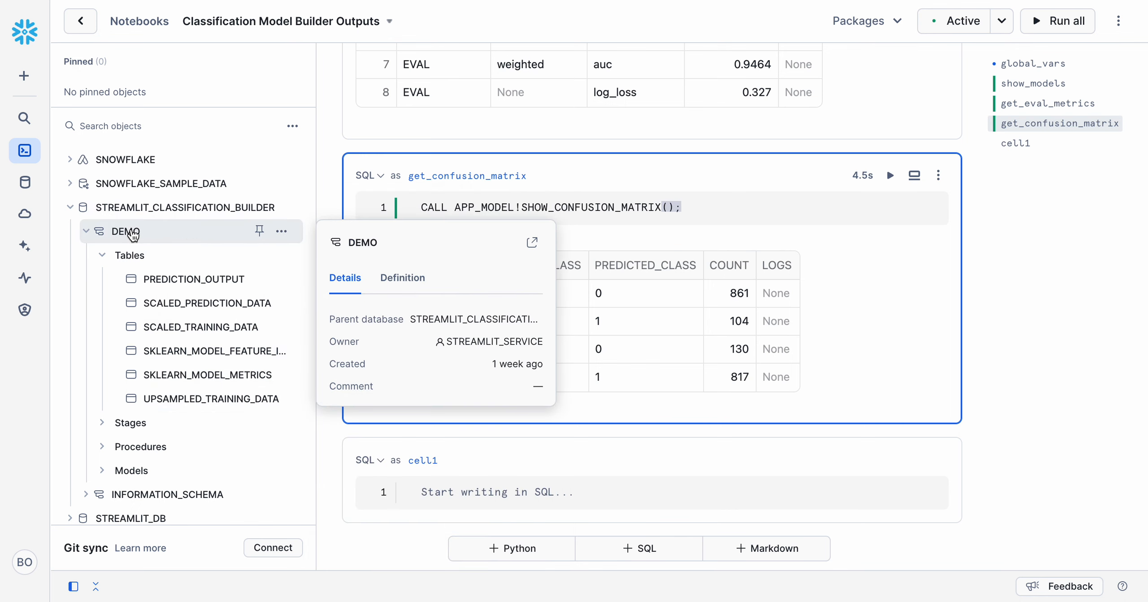
pyautogui.moveTo(97, 303)
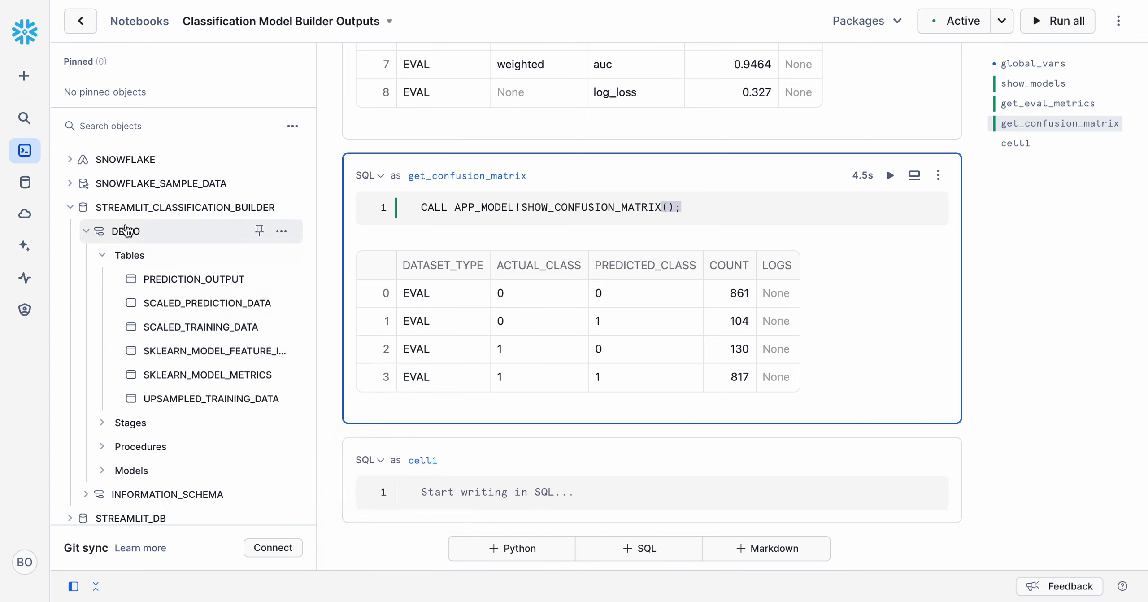
pyautogui.moveTo(123, 214)
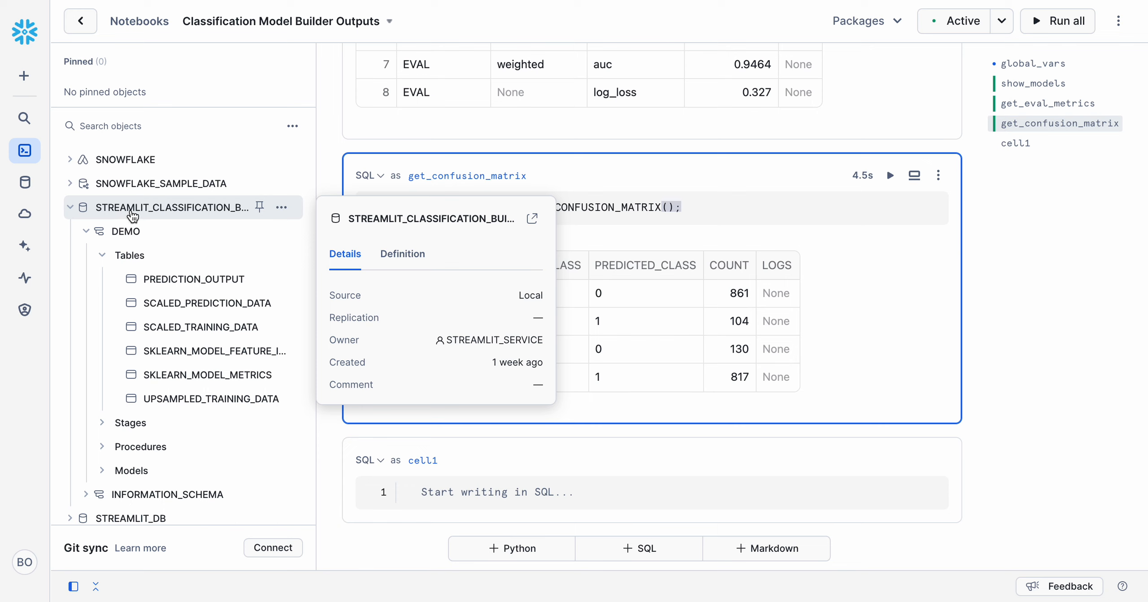
pyautogui.moveTo(159, 403)
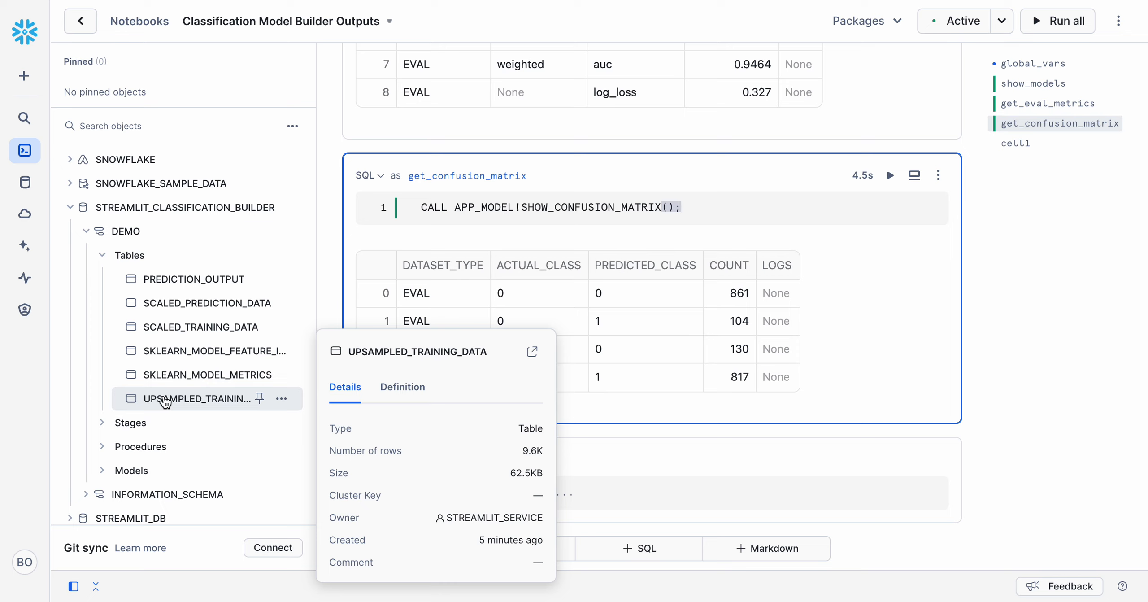
pyautogui.moveTo(196, 331)
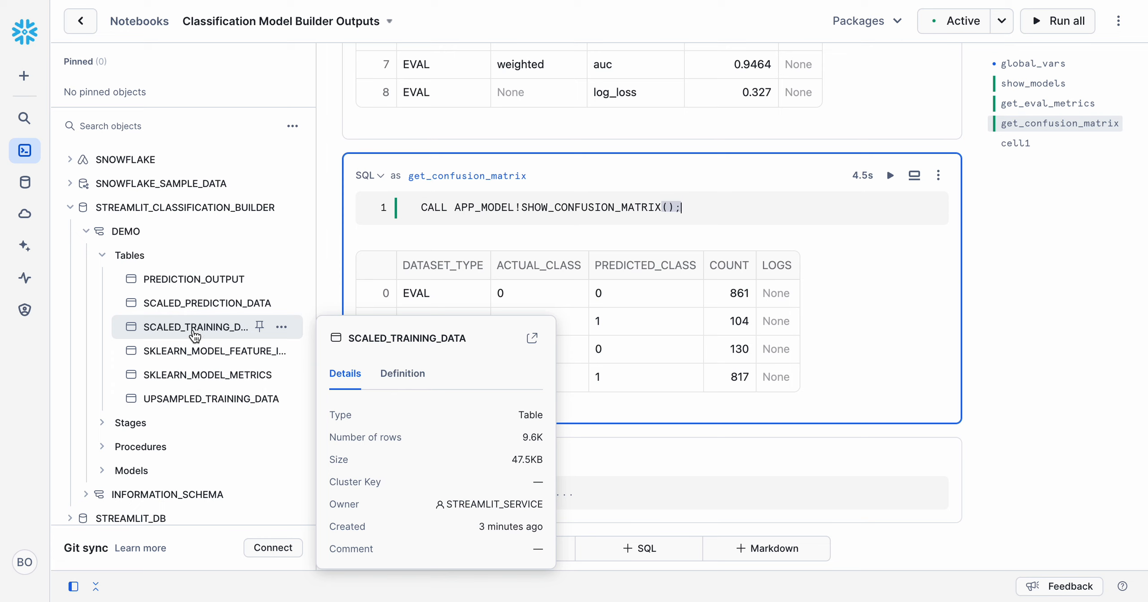
pyautogui.moveTo(191, 285)
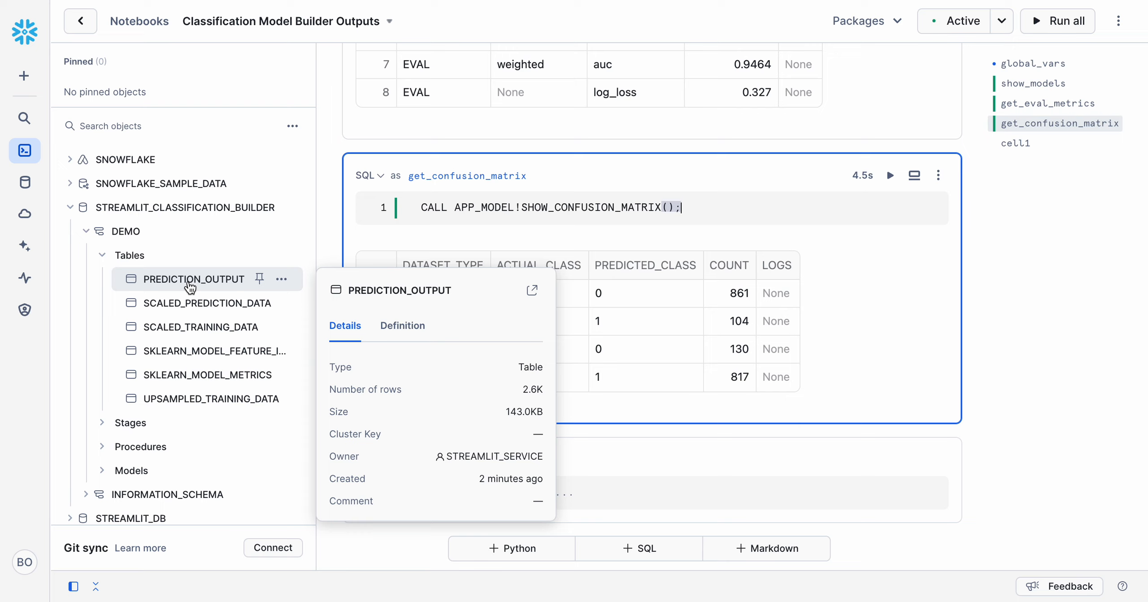
pyautogui.scroll(10, 452, 175)
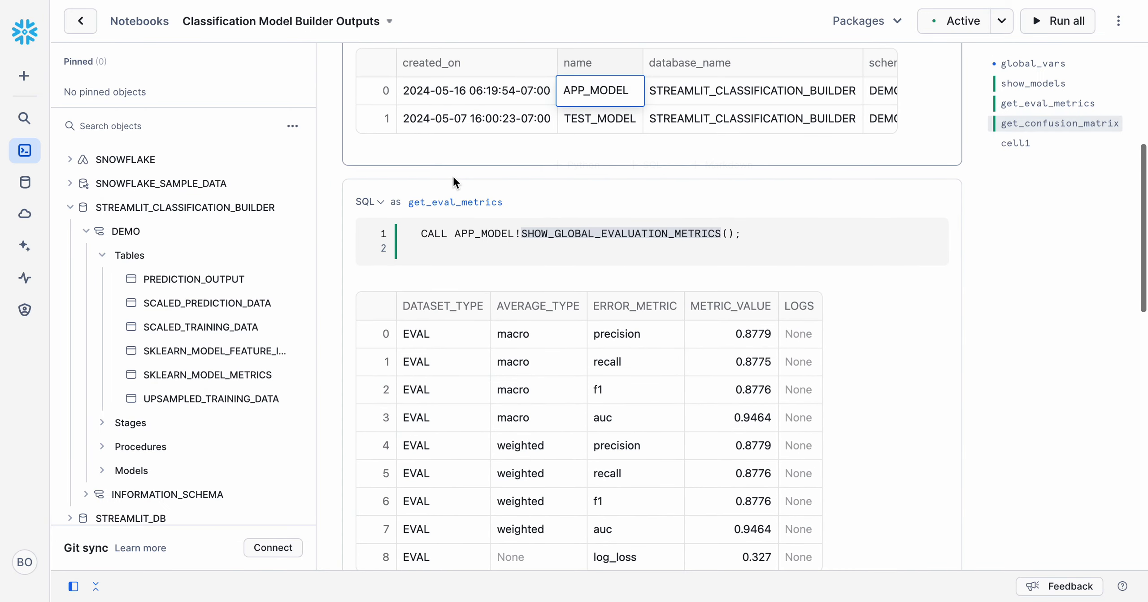
pyautogui.scroll(7, 453, 176)
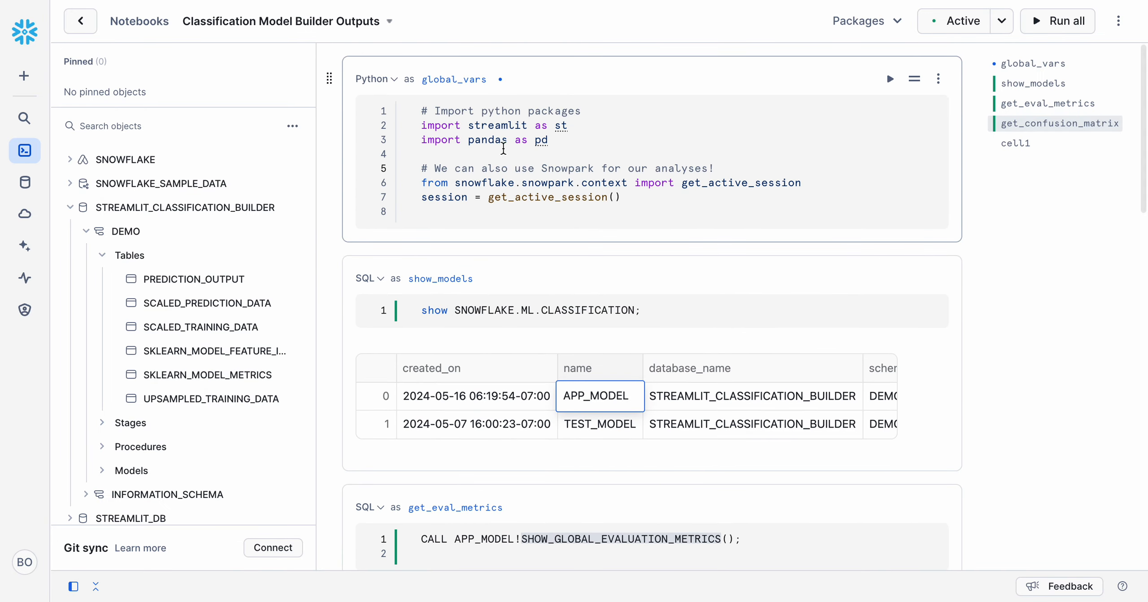